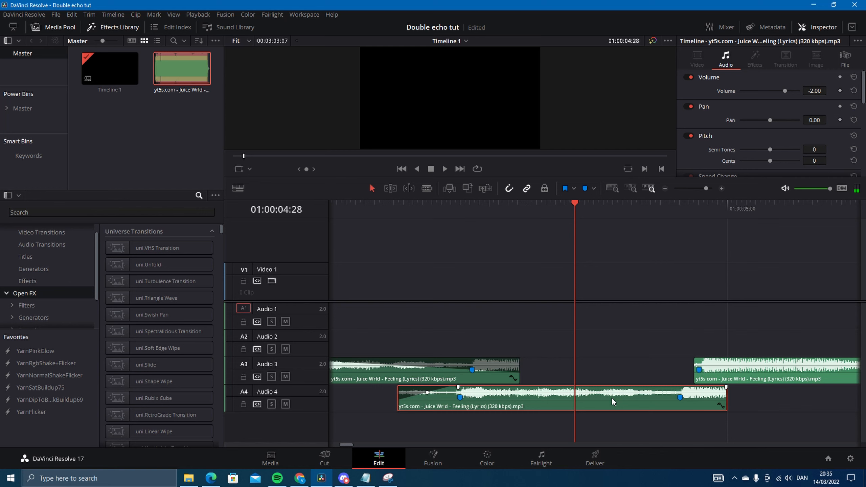
- Shorten the end of the echo clip on Audio 4 and give it a curved fade-out
drag(726, 399, 494, 388)
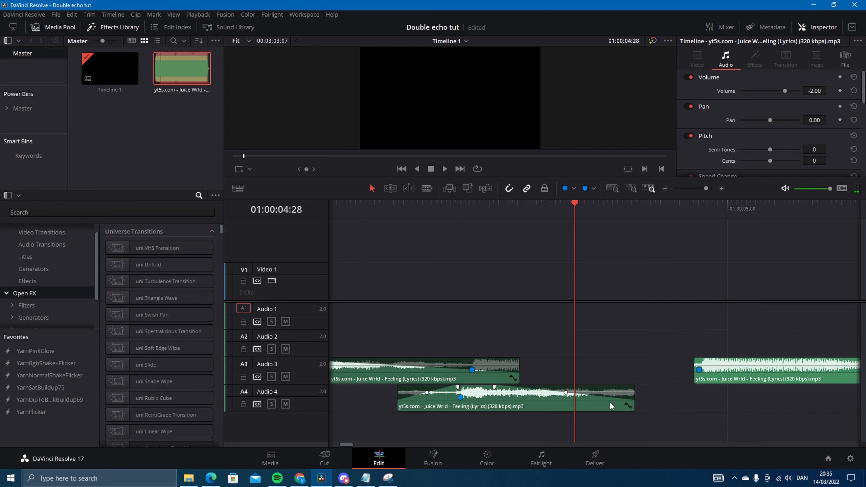
click(629, 406)
click(628, 405)
drag(572, 397, 596, 396)
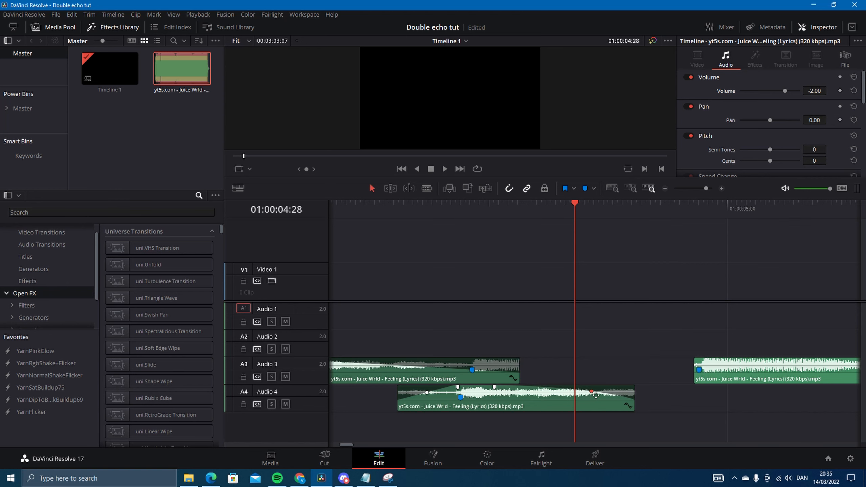
click(602, 380)
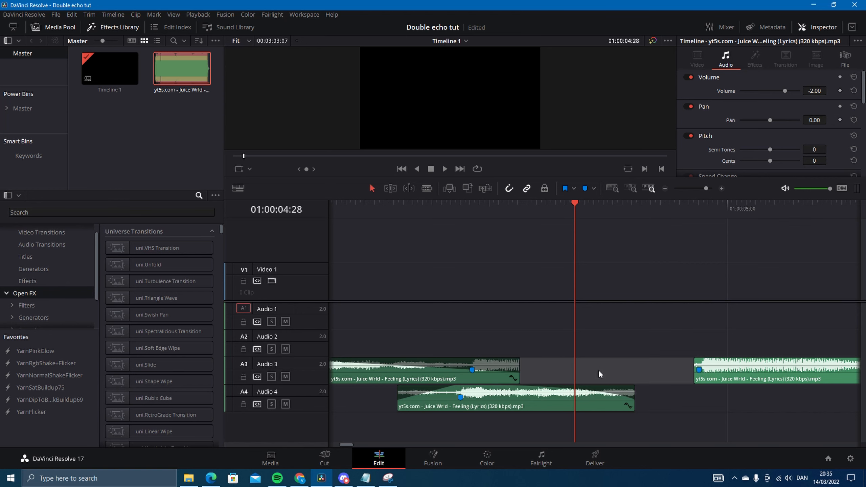
- Move the following Audio 3 clip earlier so its extended, faded-in start overlaps the end of the Audio 4 echo clip
click(499, 397)
scroll(680, 366, right, 2)
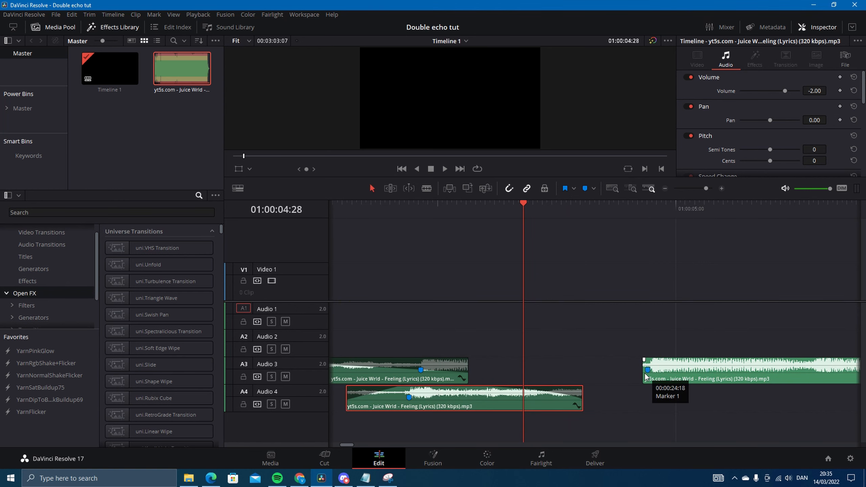
drag(681, 377, 606, 365)
scroll(541, 332, left, 3)
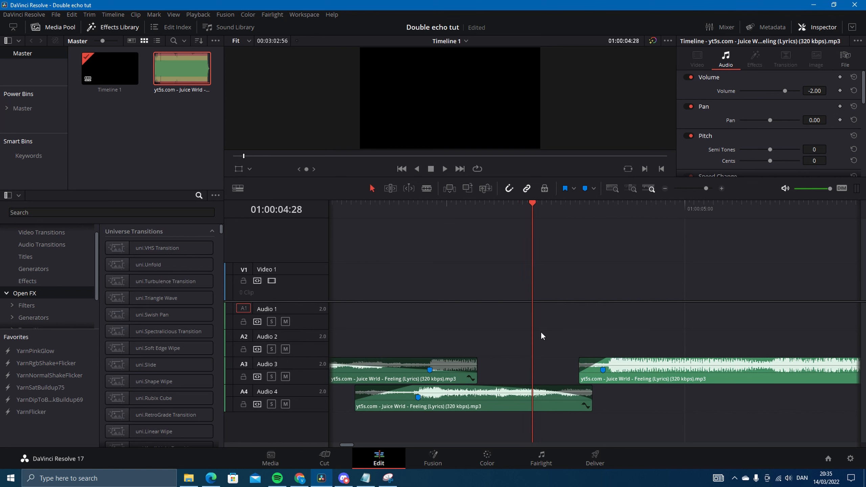
- Search the Audio FX for "reverb" and apply Reverb to the first echo clip on Audio 3
scroll(488, 358, down, 2)
scroll(637, 354, left, 2)
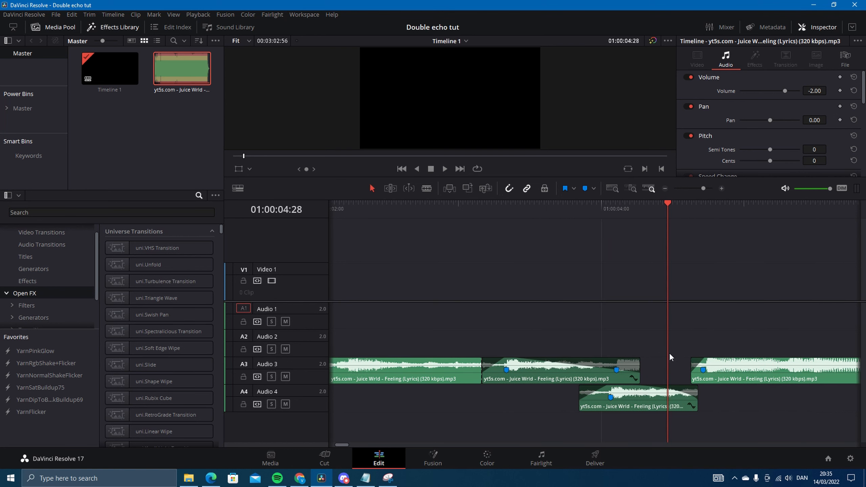
drag(675, 204, 518, 205)
click(534, 368)
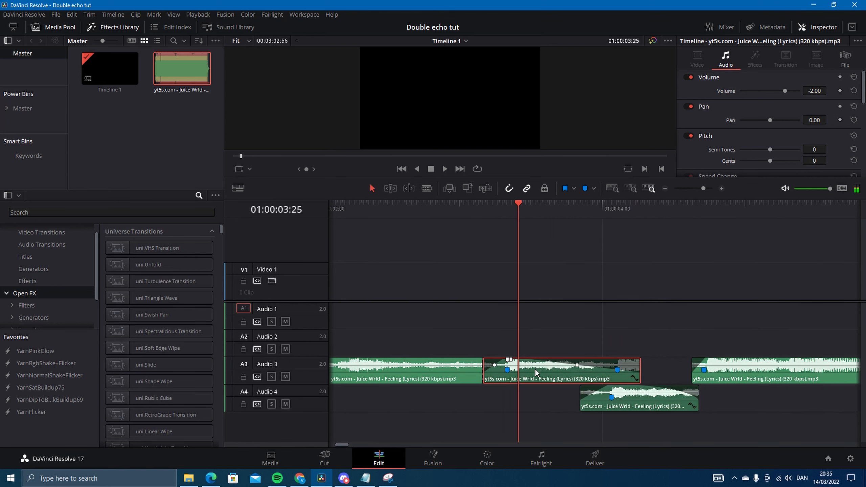
scroll(35, 321, down, 1)
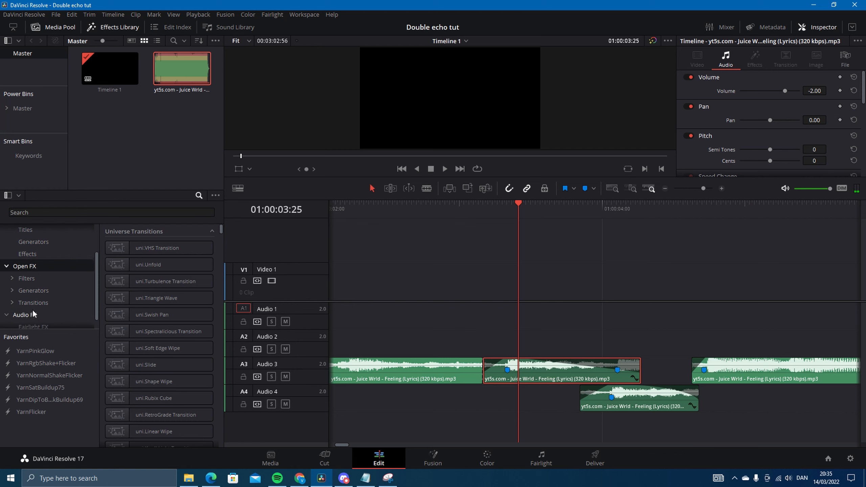
click(34, 315)
click(36, 212)
text(reverb)
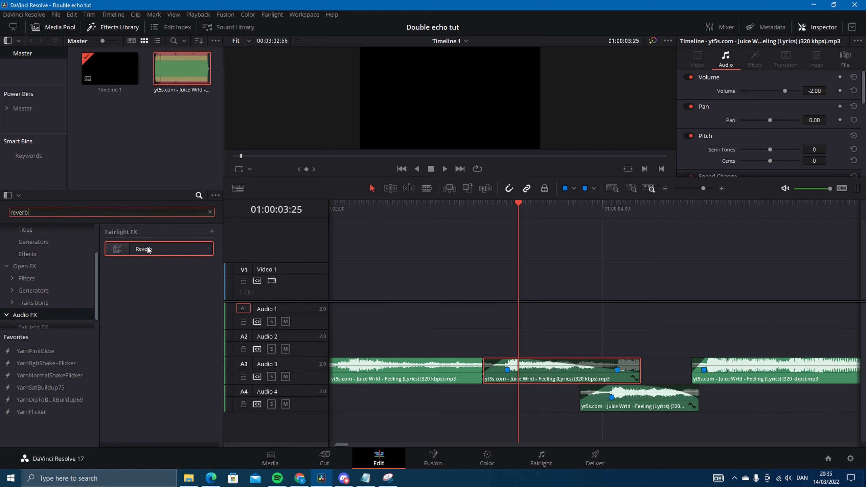
drag(137, 249, 585, 374)
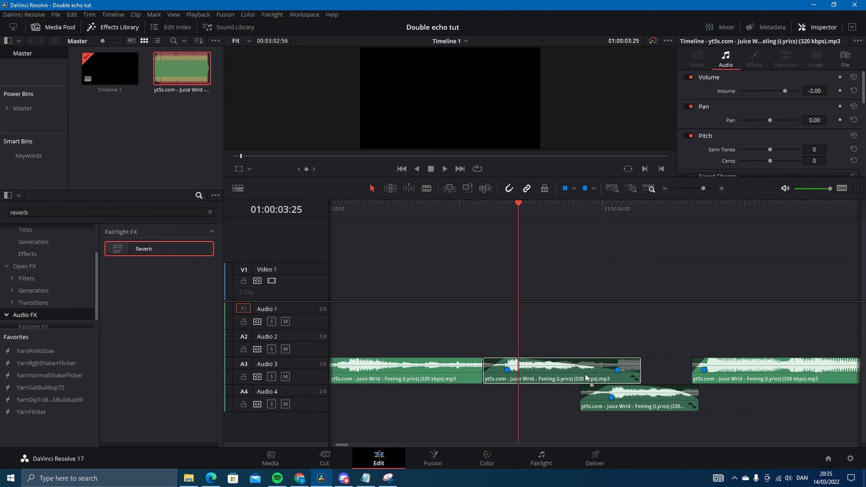
- Load the Plate reverb preset and reduce the room length to 3.03
click(267, 91)
click(236, 135)
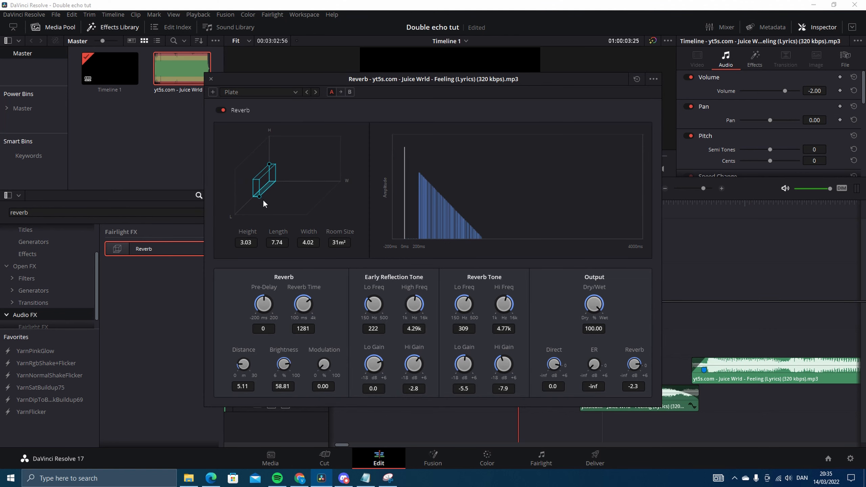
drag(258, 196, 272, 183)
- Set the reverb's Distance to 5, Brightness to 60 and Reverb Time to 4000
click(250, 387)
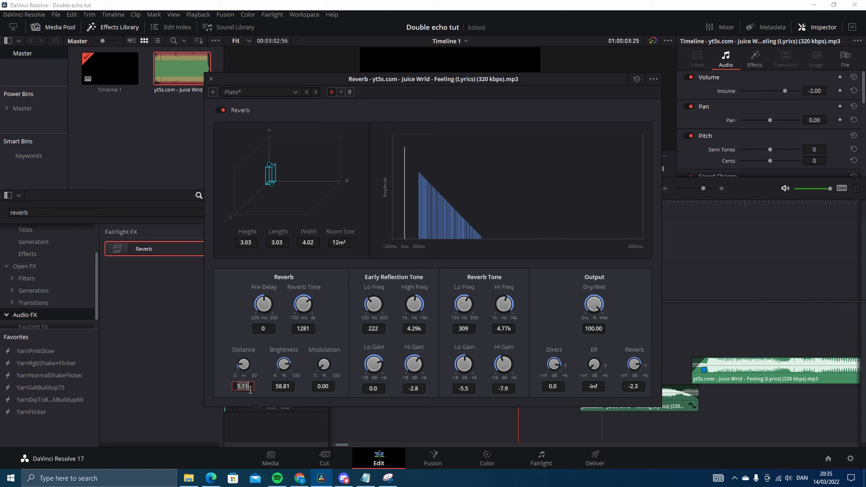
text(5)
click(283, 387)
text(60)
key(Return)
click(303, 329)
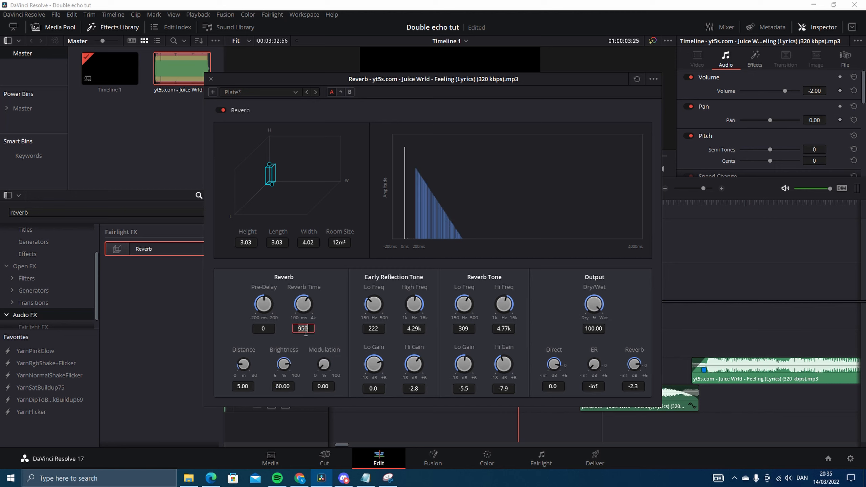
text(4000)
key(Return)
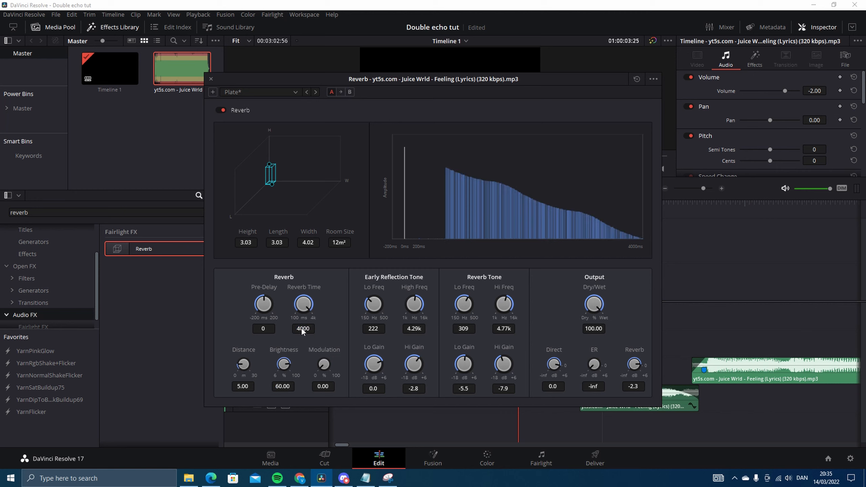
- Set the reverb's Modulation to 20 and lower its Pre-Delay to -200
click(323, 387)
text(20)
key(Return)
click(763, 59)
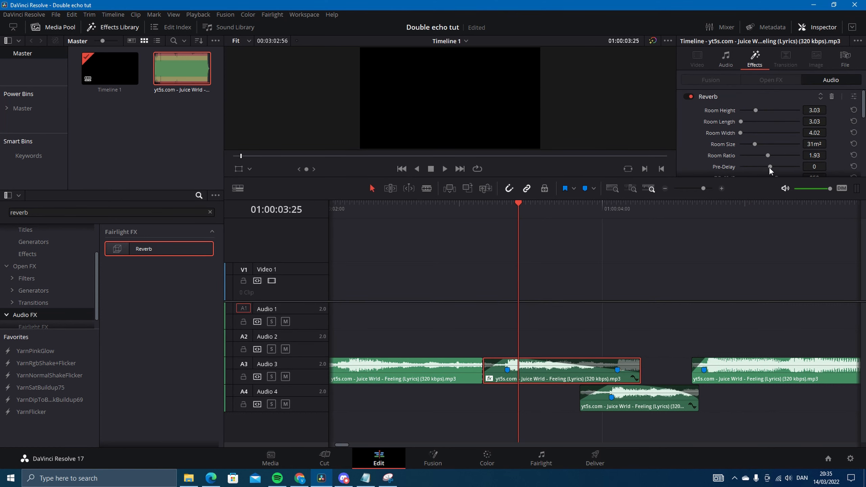
drag(770, 167, 664, 157)
- Copy the reverb clip on Audio 3 and paste only its Plugins attribute onto the Audio 4 echo clip
click(558, 396)
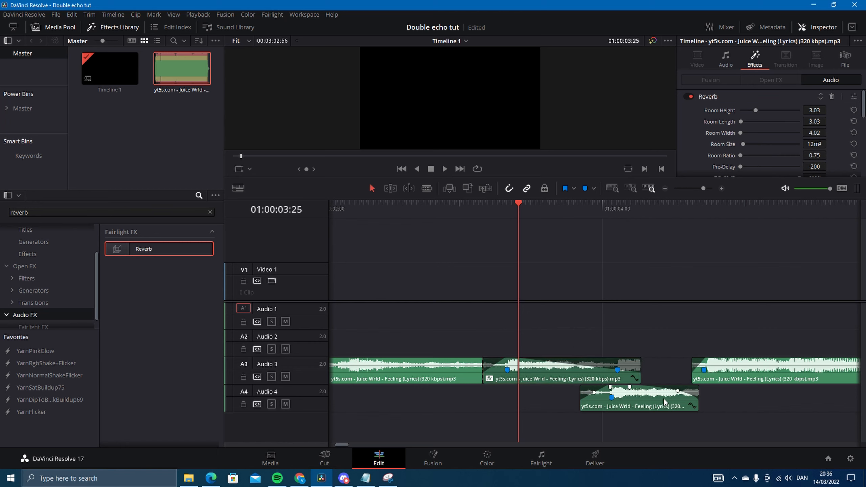
right_click(558, 369)
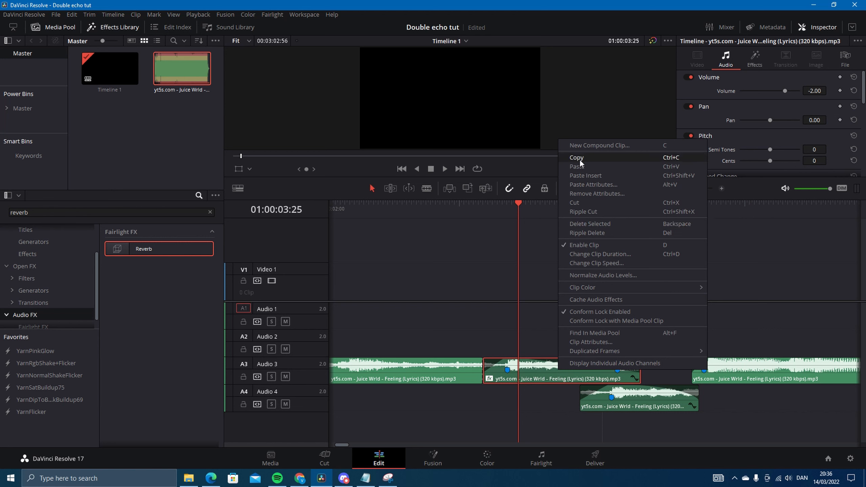
click(579, 159)
right_click(634, 403)
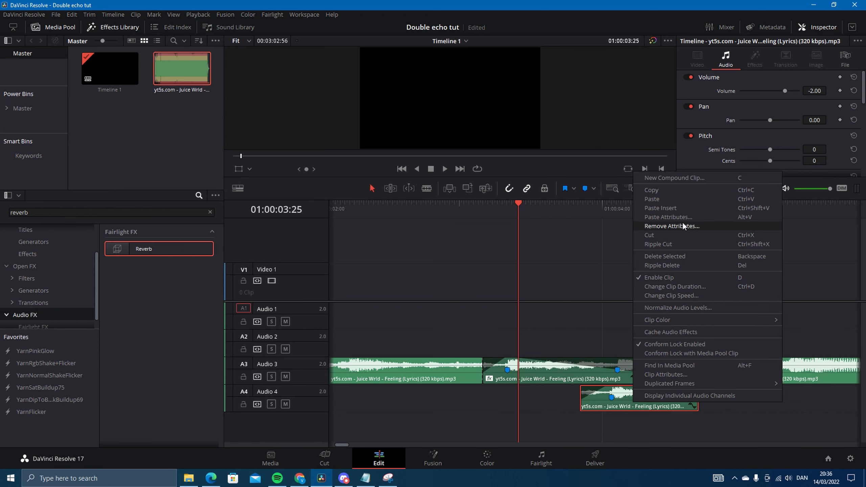
click(671, 217)
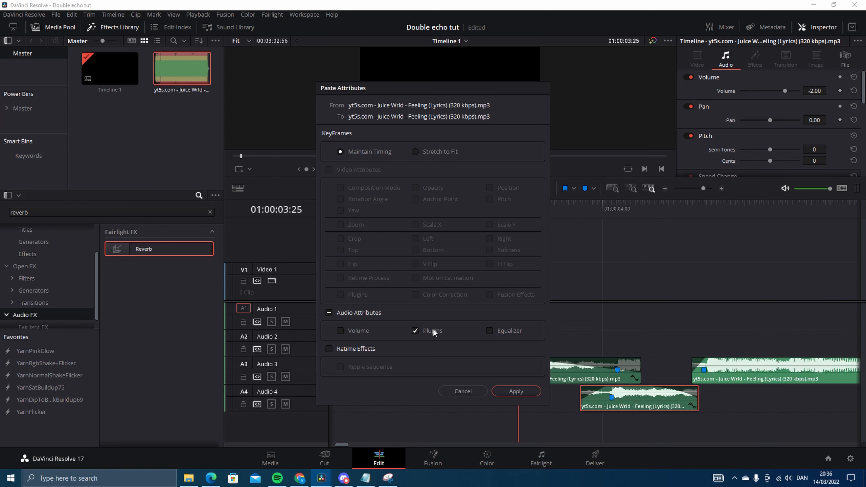
click(532, 391)
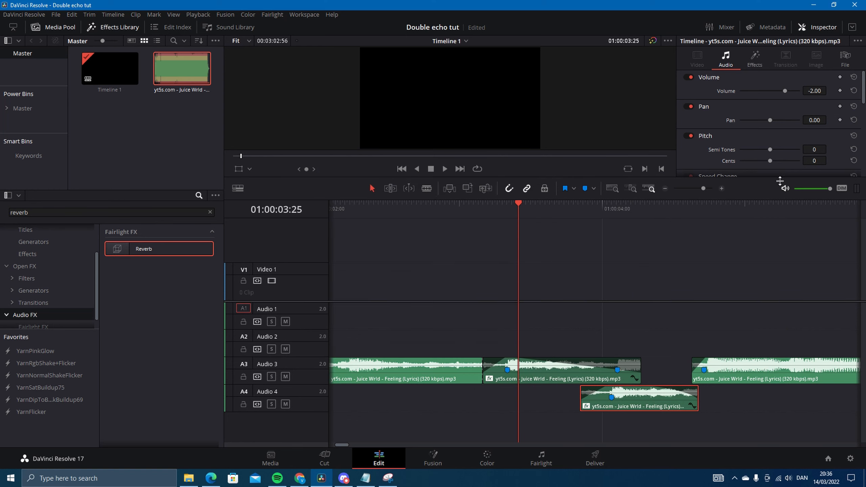
- Set the volume of the Audio 4 echo clip to -5
click(821, 94)
text(-5)
key(Return)
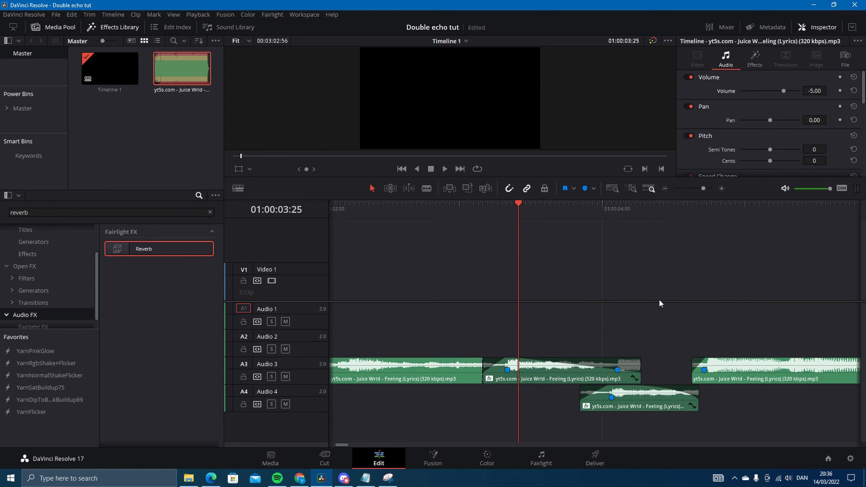
- Move both reverb clips down one track, onto Audio 4 and Audio 5
drag(554, 346, 641, 399)
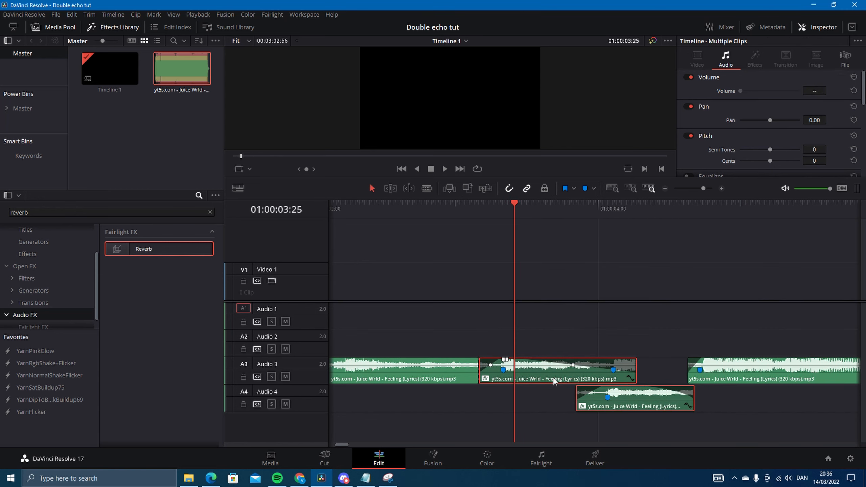
drag(553, 378, 554, 398)
click(559, 376)
click(559, 398)
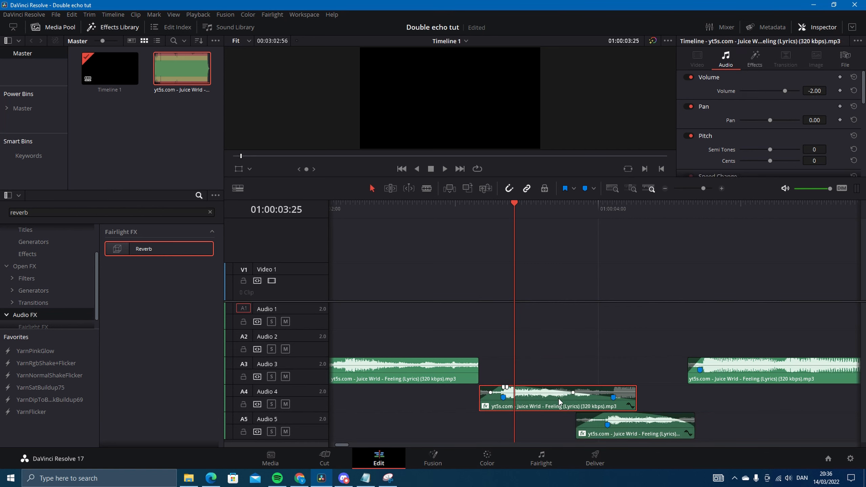
click(754, 56)
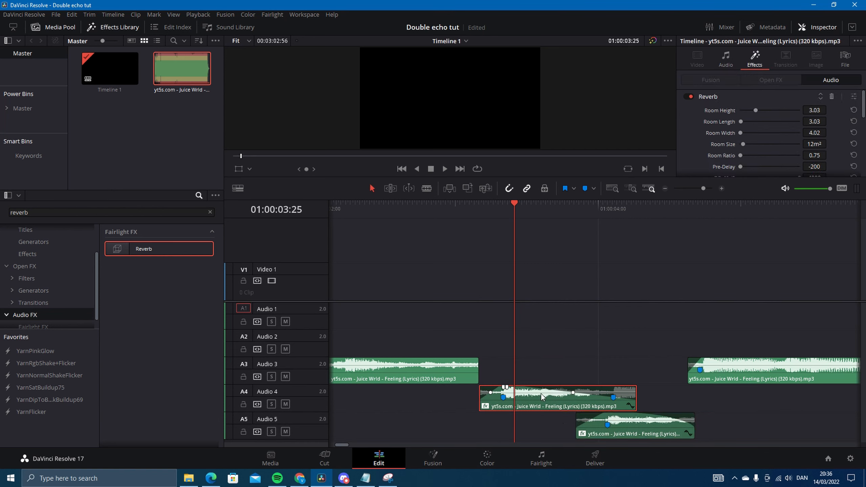
- Extend the first Audio 3 clip to the end of the Audio 4 reverb clip and fade it out along a curve
click(511, 367)
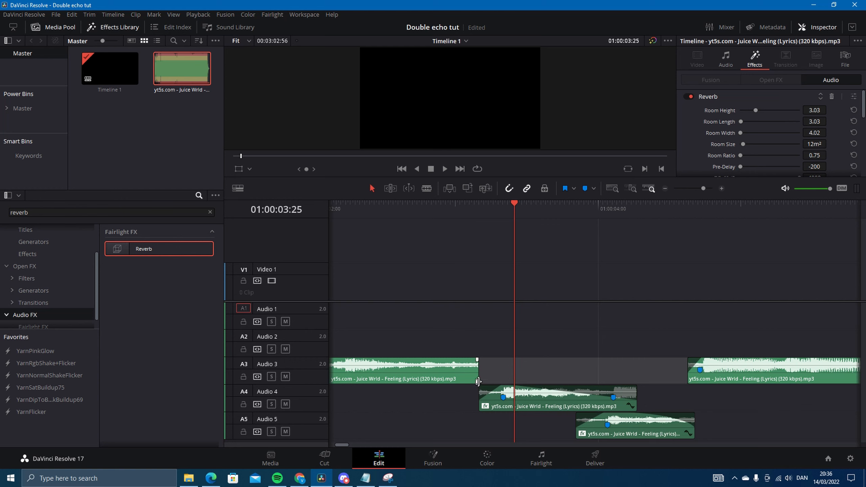
mouse_move(477, 381)
mouse_down()
mouse_move(636, 374)
mouse_move(590, 361)
mouse_move(481, 365)
mouse_up()
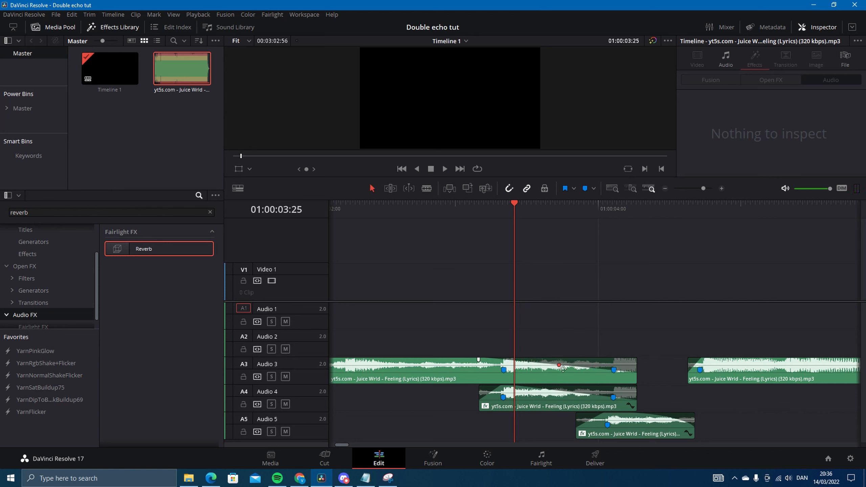
drag(563, 369, 549, 375)
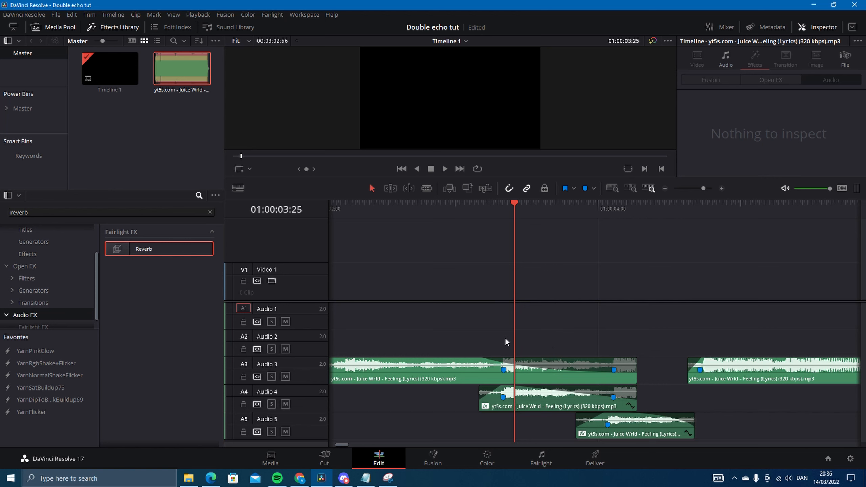
- Lower the reverb's Dry/Wet mix on the Audio 4 echo clip
scroll(506, 342, left, 3)
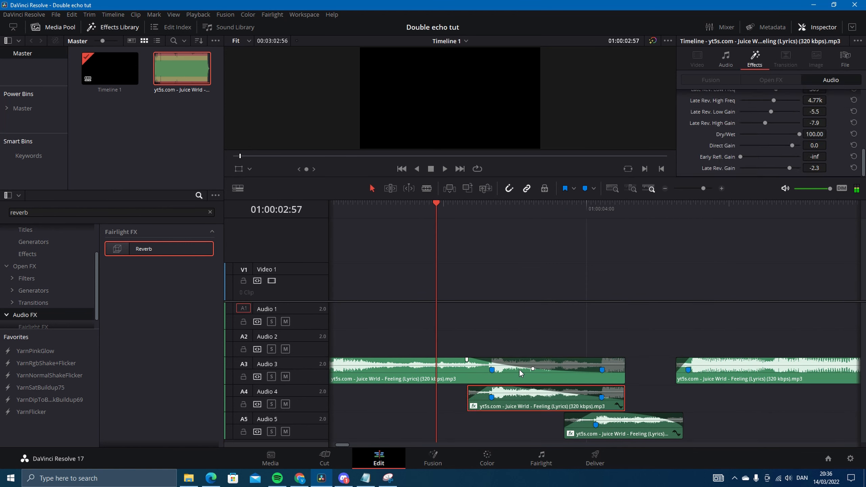
click(519, 368)
key(space)
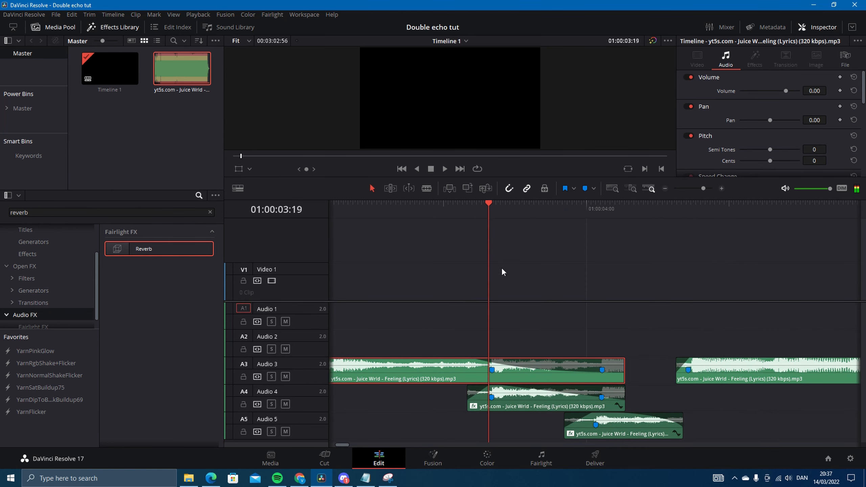
click(522, 398)
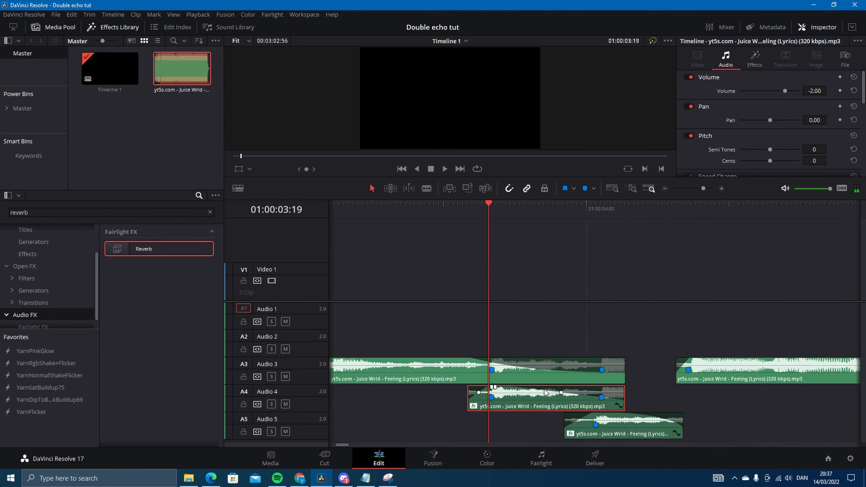
click(747, 58)
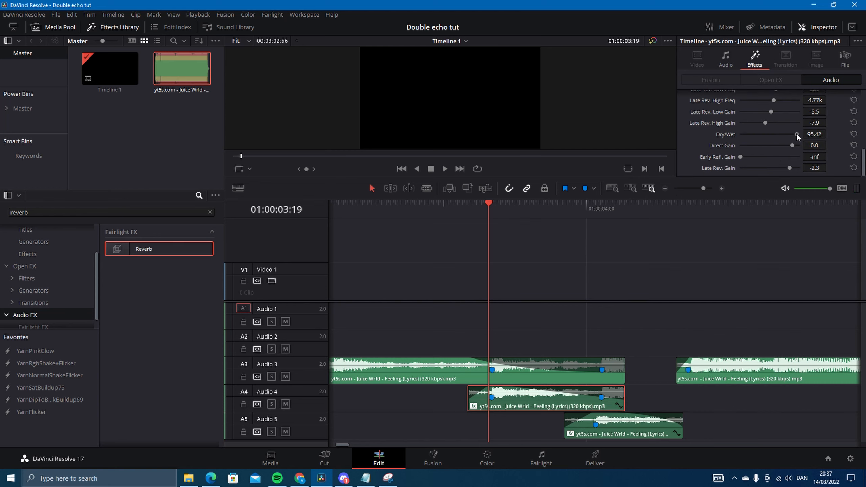
drag(796, 132, 778, 136)
click(641, 416)
- Play back the double echo transition from 01:00:02:29 into the next Audio 3 clip
click(427, 206)
click(481, 324)
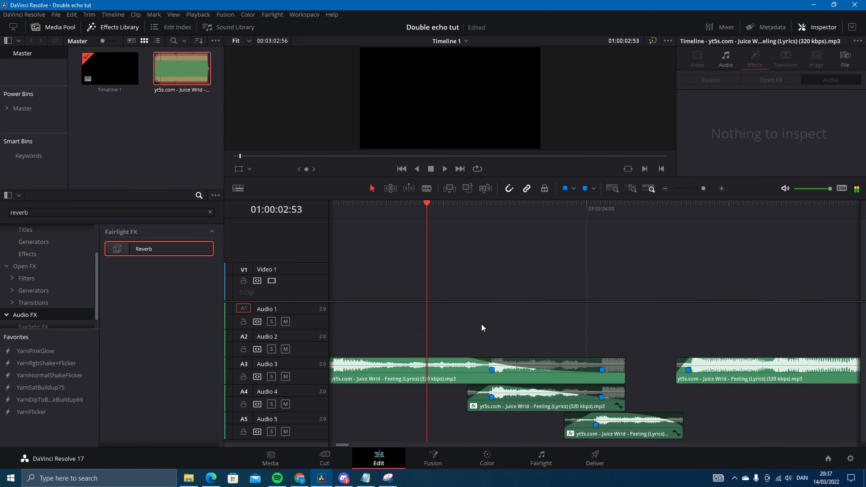
scroll(481, 324, left, 3)
drag(558, 209, 503, 209)
scroll(573, 291, right, 3)
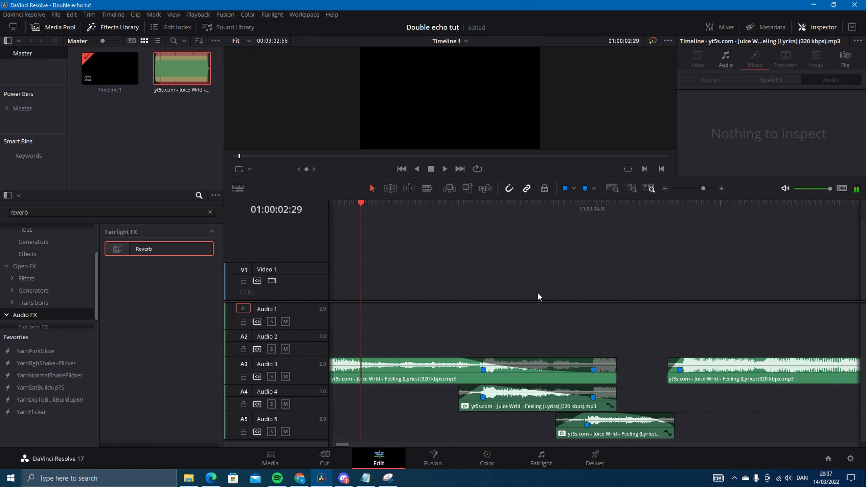
key(space)
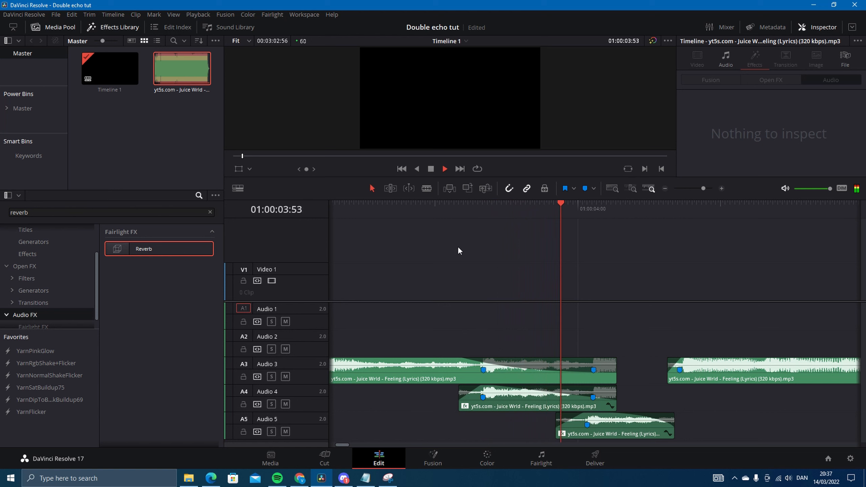
key(space)
scroll(677, 327, right, 3)
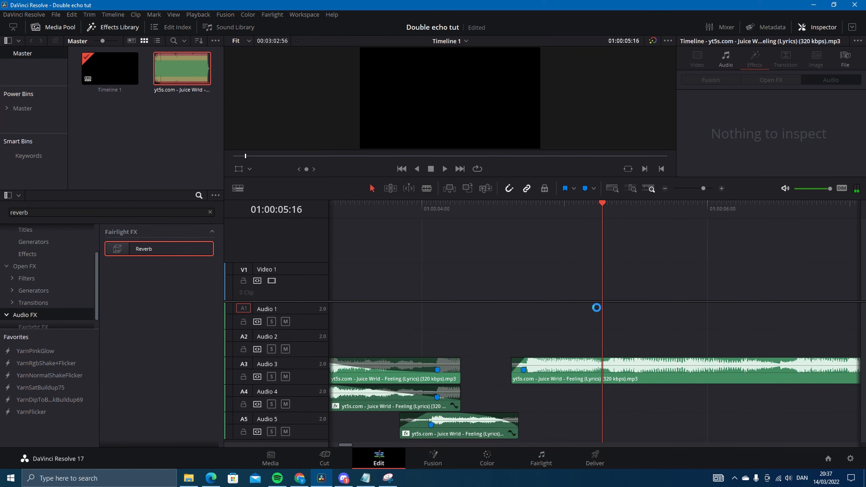
- Play back the end of the double echo into the second Audio 3 clip to check the gap between them
click(585, 208)
click(524, 228)
click(707, 189)
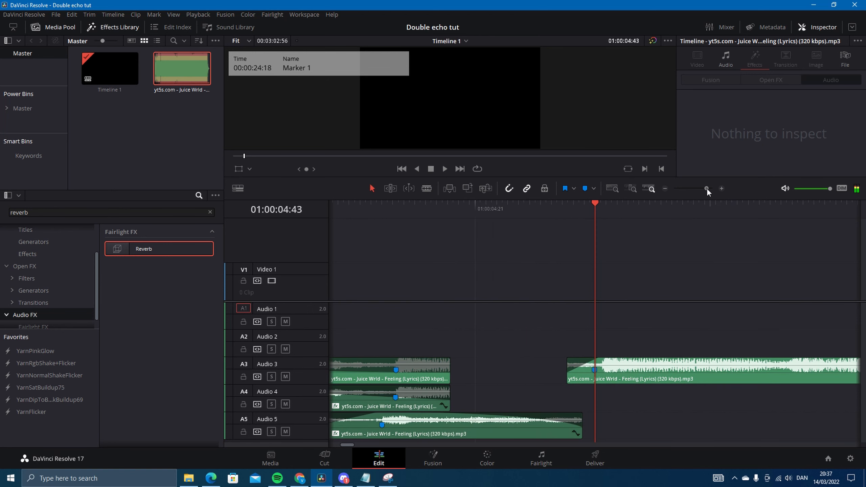
scroll(611, 332, right, 2)
click(396, 212)
key(space)
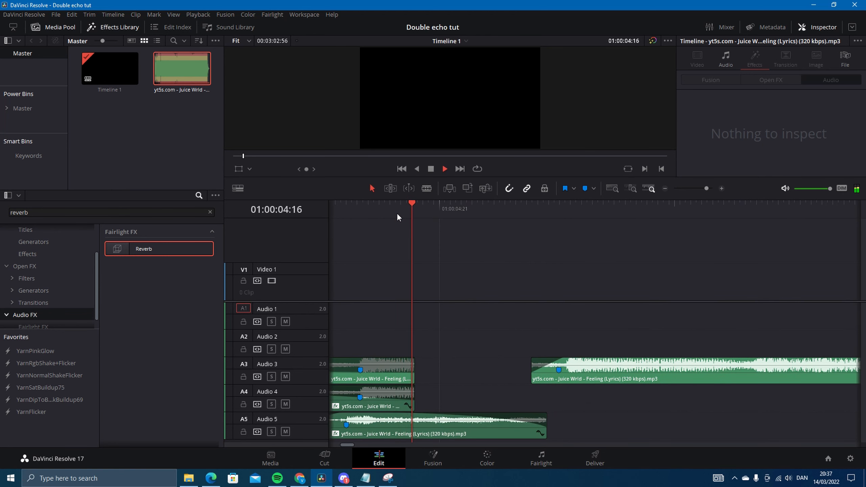
key(space)
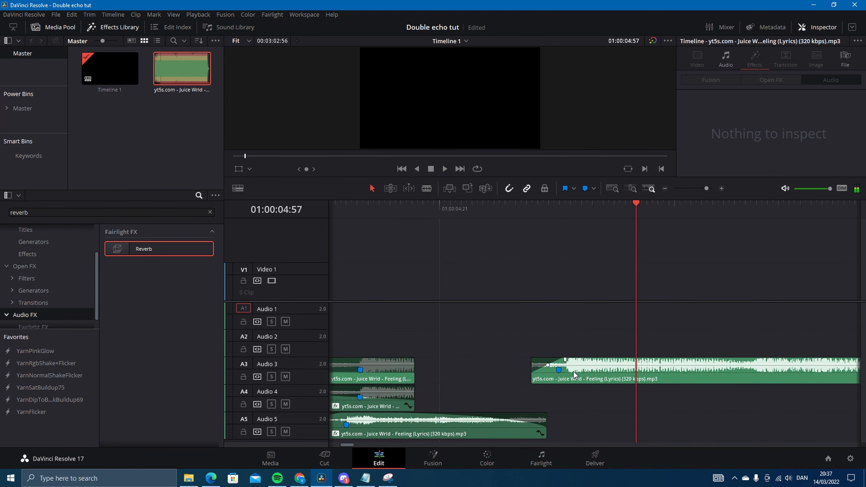
- Shift the second Audio 3 clip slightly later with its start extended back, and lengthen its fade-in to the marker
drag(574, 373, 530, 377)
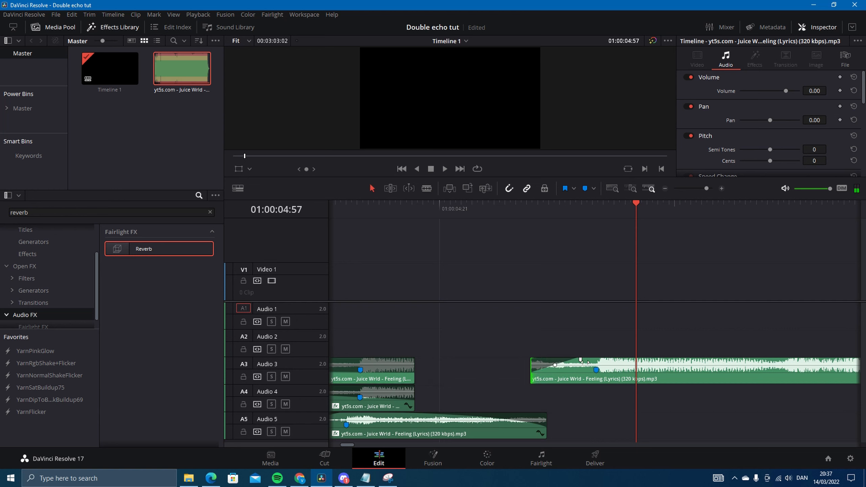
drag(585, 362, 600, 363)
- Play back the transition from 01:00:03:43 into the second Audio 3 clip
drag(706, 189, 701, 188)
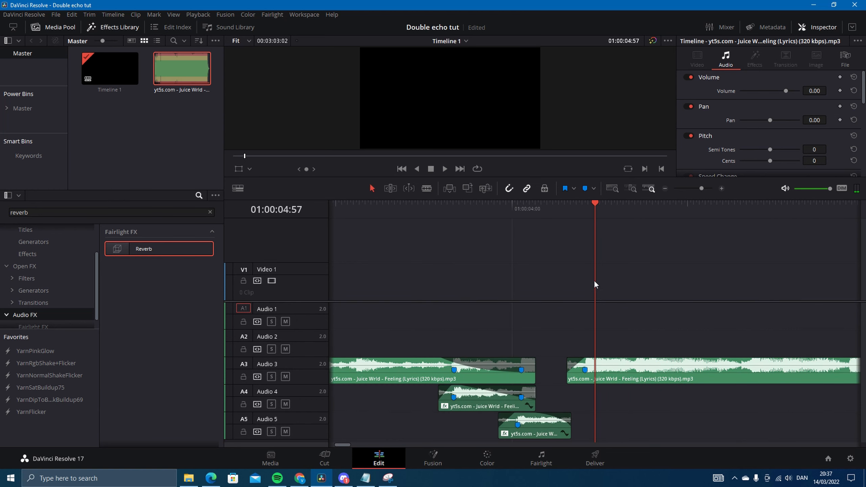
scroll(595, 280, left, 1)
drag(638, 203, 528, 204)
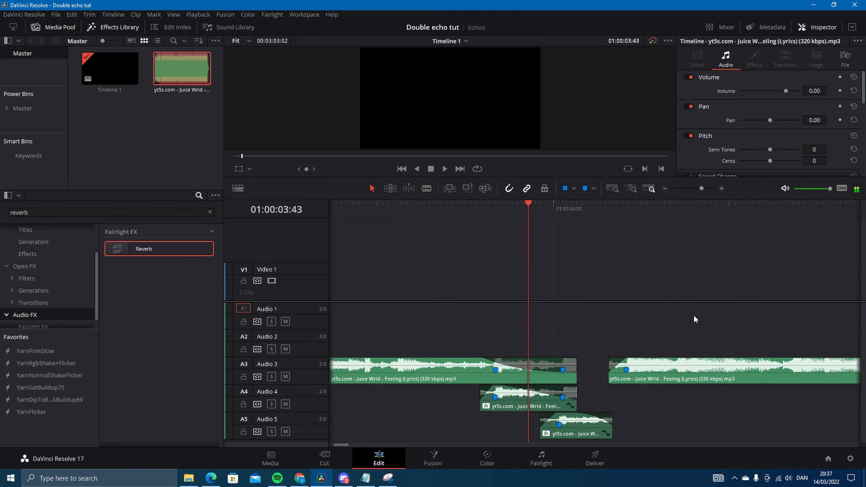
key(space)
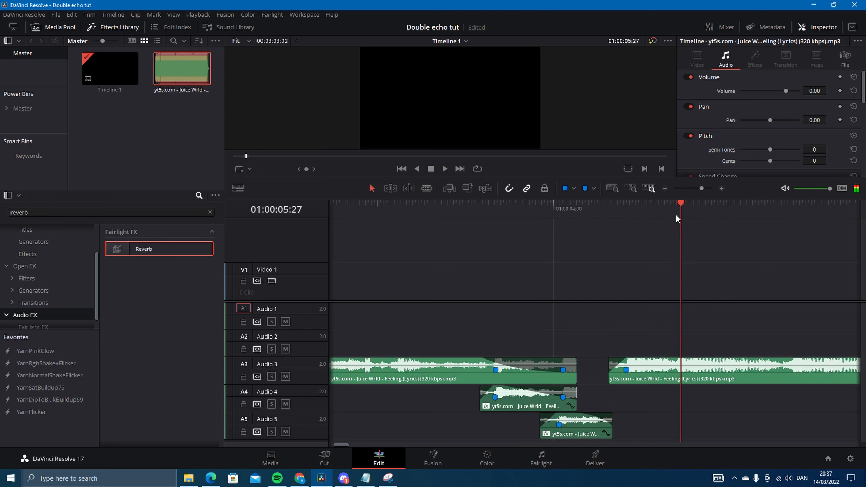
- Extend the start of the second Audio 3 clip slightly earlier and replay the end of the transition
drag(676, 218, 578, 216)
drag(609, 376, 607, 377)
key(space)
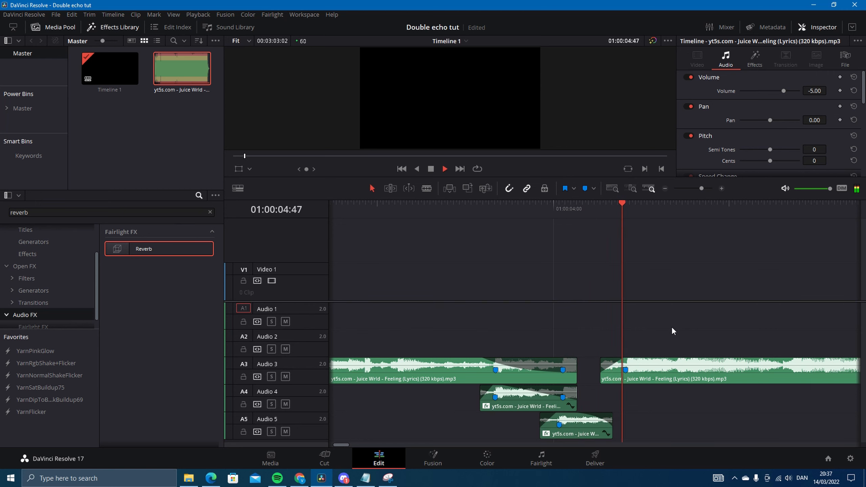
key(space)
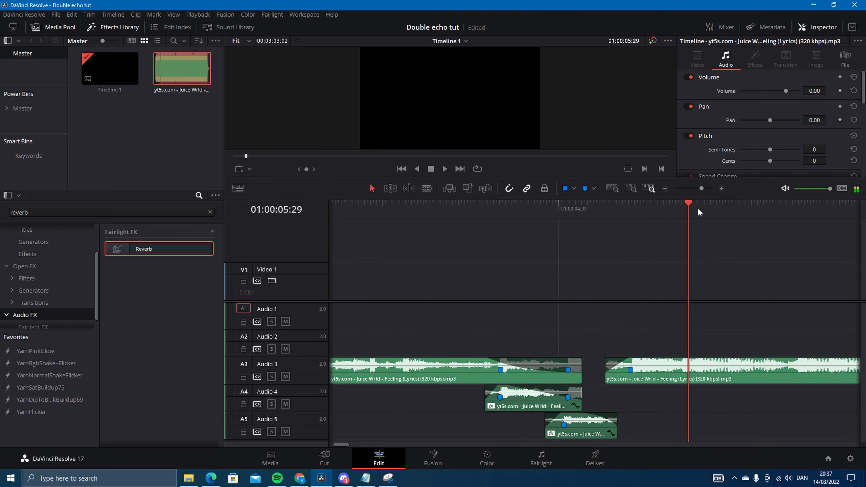
- Add Lil God Edit Course Arena.mp4 from File Explorer to the timeline and move all song clips up one track, to Audio 2 through 4
click(673, 206)
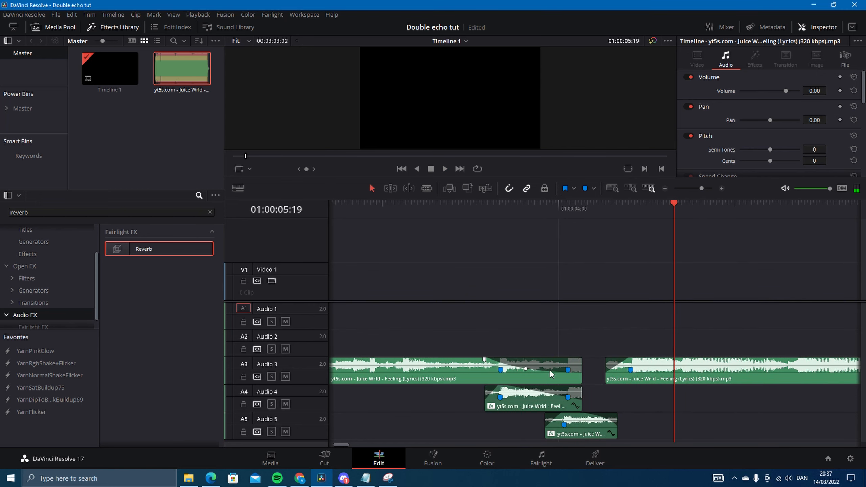
scroll(486, 322, left, 1)
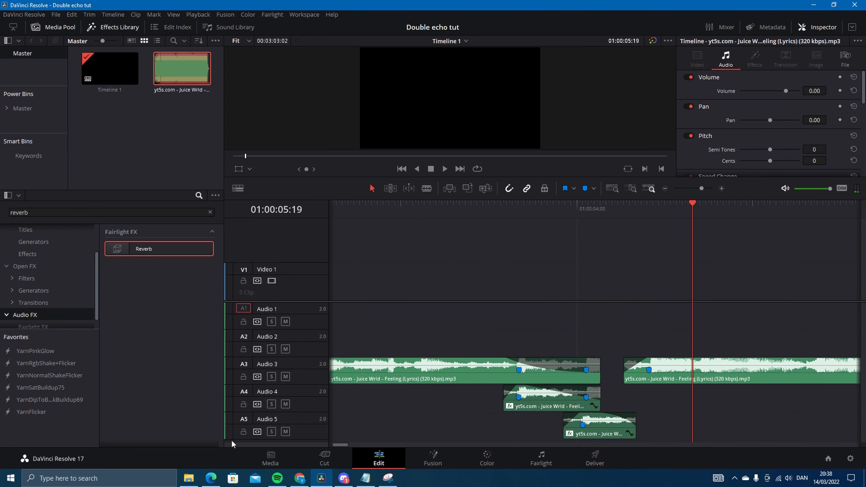
click(189, 478)
drag(217, 248, 389, 291)
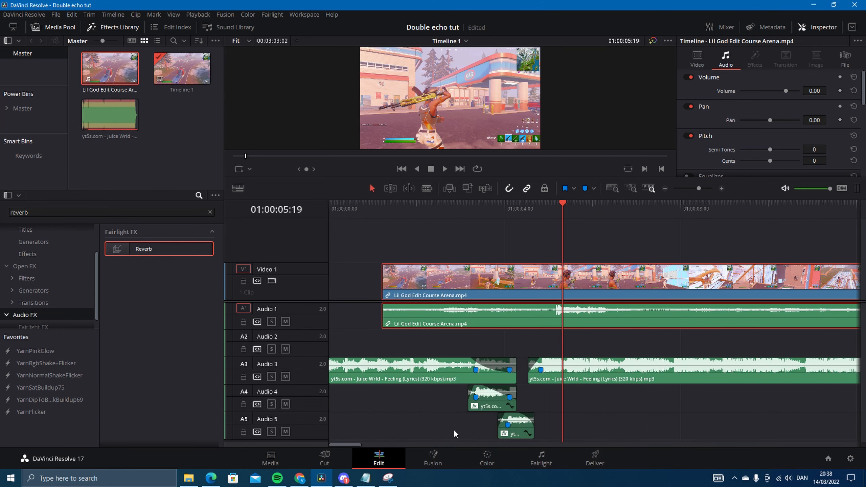
drag(454, 434, 580, 365)
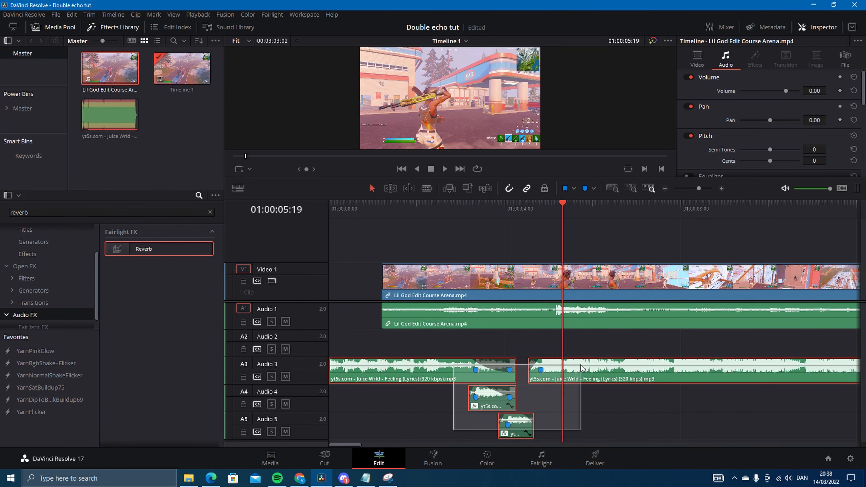
drag(439, 373, 437, 352)
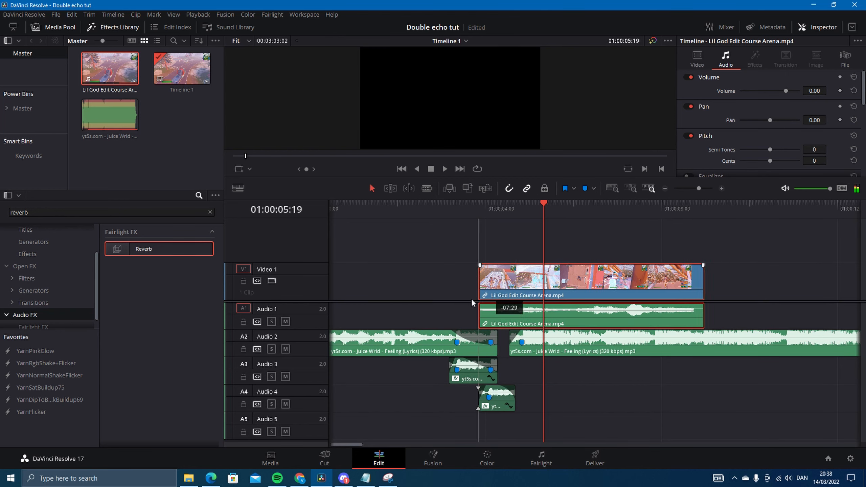
- Move the gameplay clip earlier so it spans the transition and mark its shot at 01:00:04:19
drag(471, 298, 378, 298)
drag(503, 217, 475, 218)
key(space)
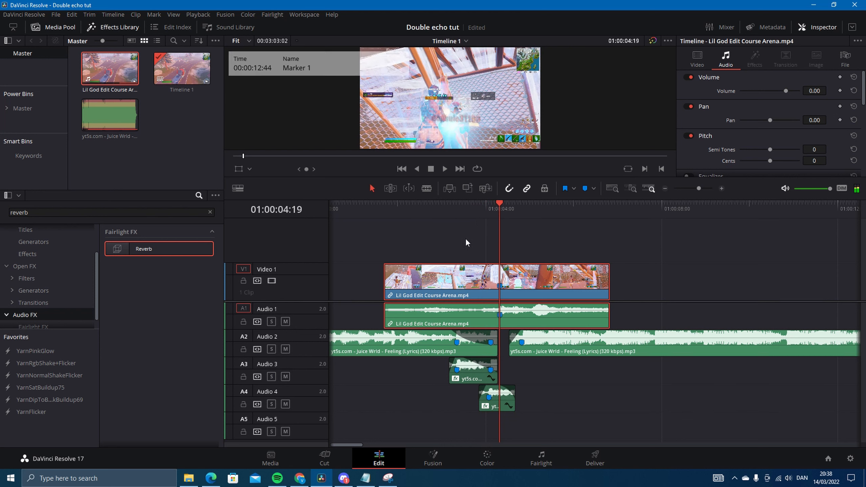
- Align the gameplay clip's marker with the second song clip's marker and extend the gameplay clip back to the timeline's start
mouse_move(519, 286)
mouse_down()
mouse_move(542, 290)
mouse_move(522, 288)
mouse_up()
click(519, 207)
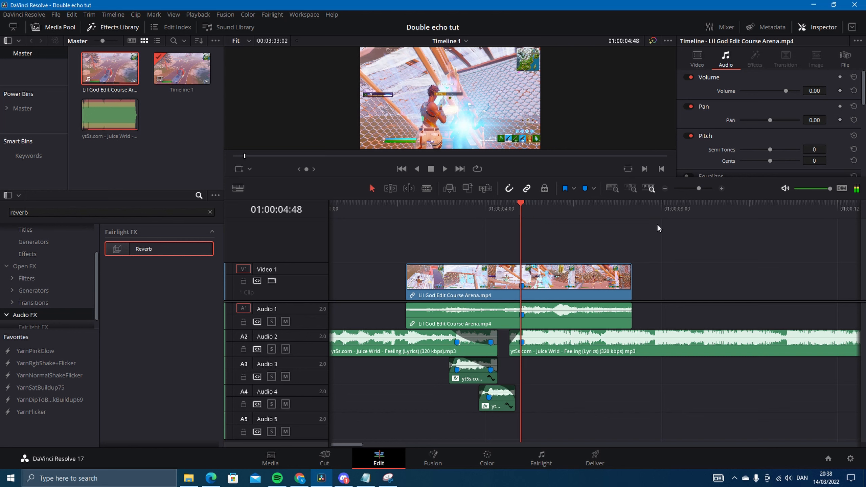
drag(408, 287, 226, 275)
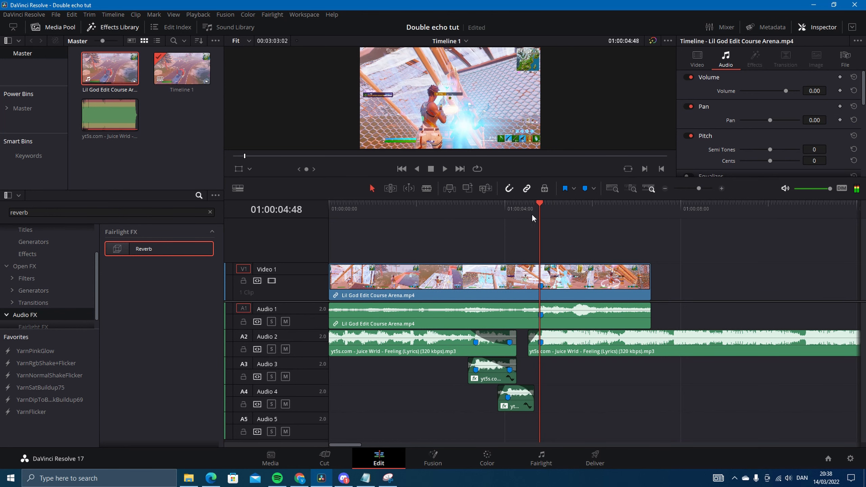
- Unlink the gameplay clip's video from its audio and trim the end of the clip
click(542, 205)
right_click(573, 278)
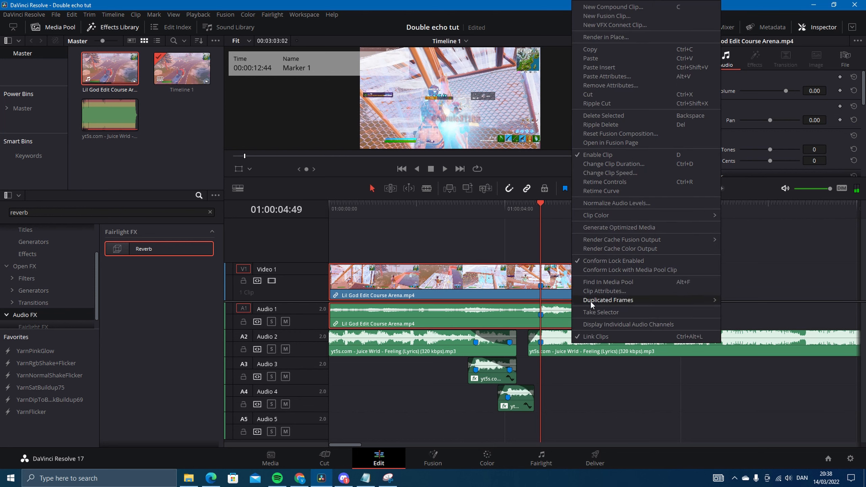
click(589, 334)
click(590, 207)
drag(591, 217, 539, 213)
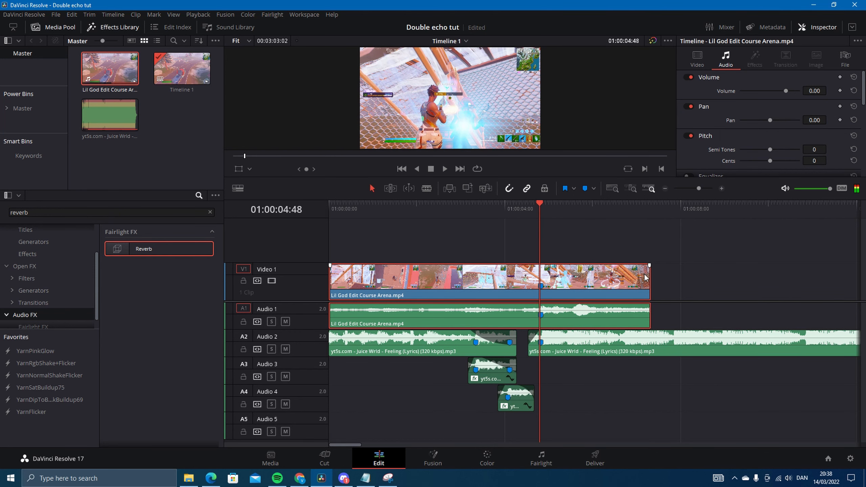
drag(646, 281, 597, 281)
- Show the retime curve of the gameplay video and display Retime Speed instead of Retime Frame
right_click(562, 283)
click(564, 300)
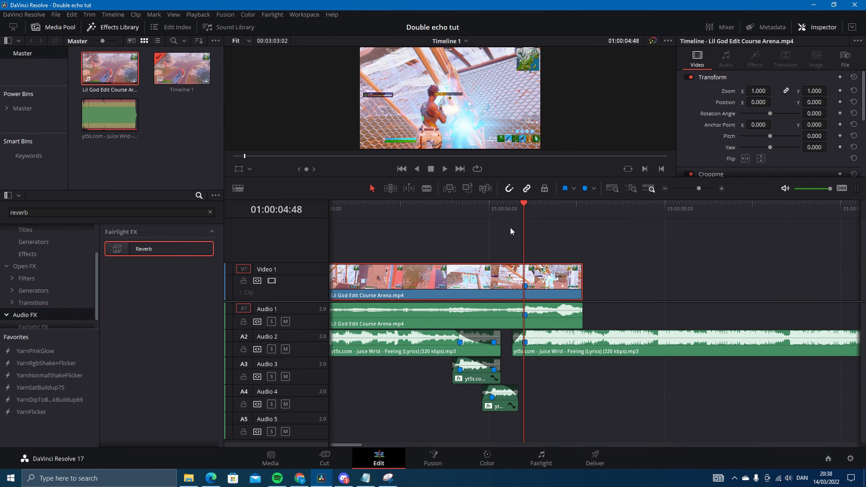
right_click(562, 286)
click(584, 191)
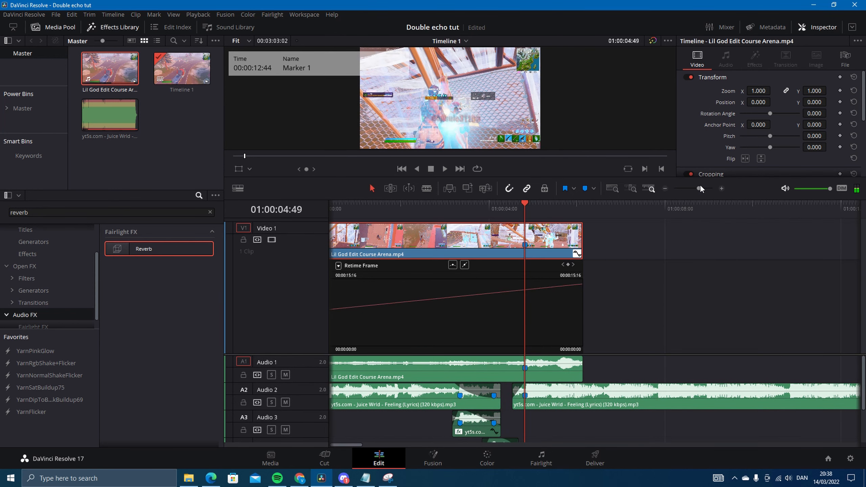
drag(700, 186, 702, 186)
click(339, 266)
click(342, 479)
click(341, 466)
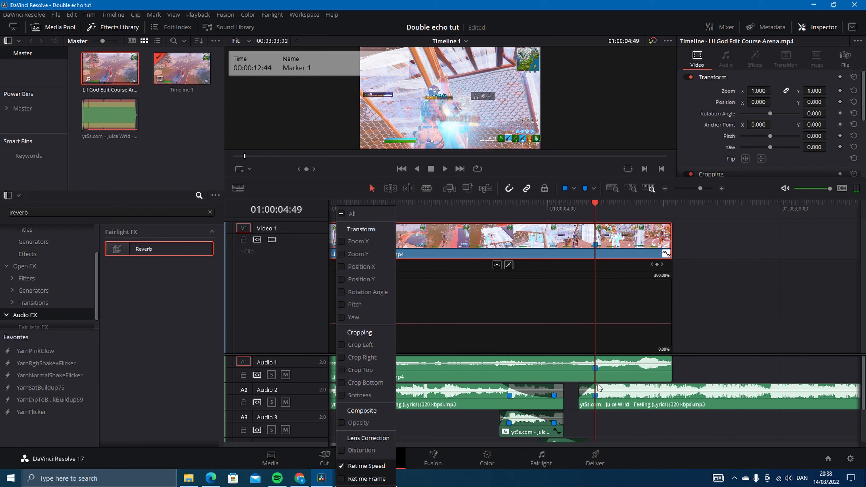
click(600, 388)
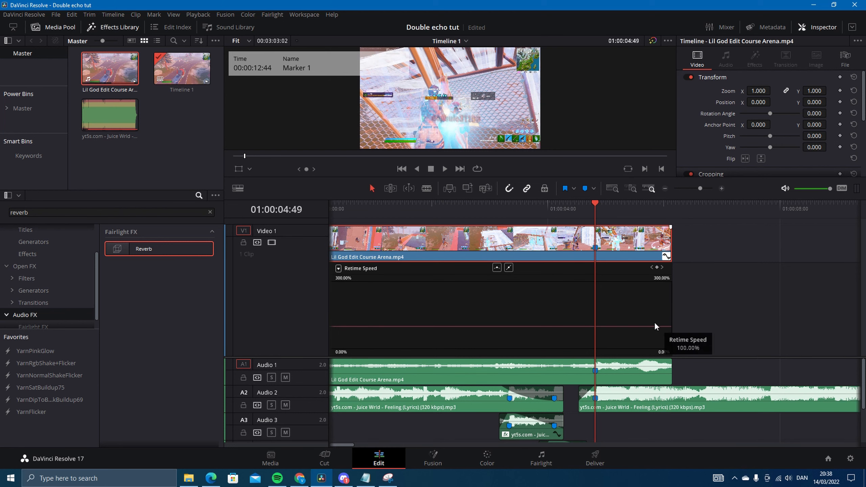
- Add Retime Speed keyframes at the song markers: 01:00:04:49, 01:00:04:07 and 01:00:03:21
click(657, 267)
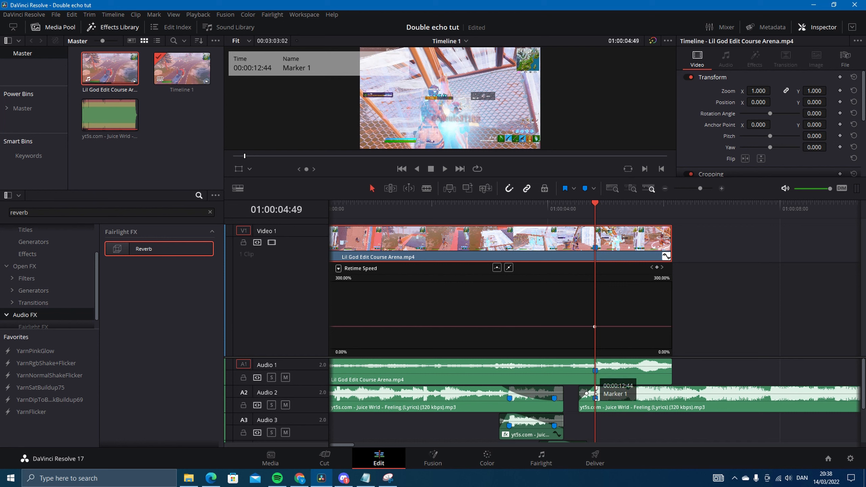
drag(628, 370, 649, 293)
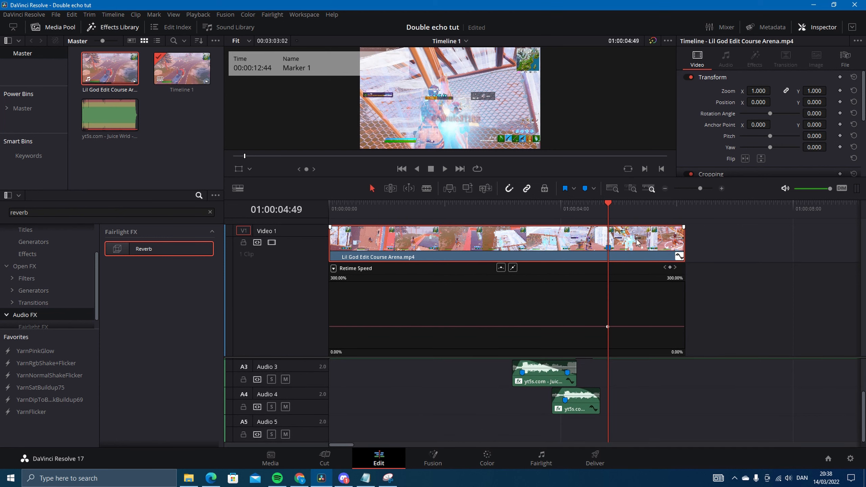
drag(608, 208, 568, 215)
scroll(582, 364, up, 3)
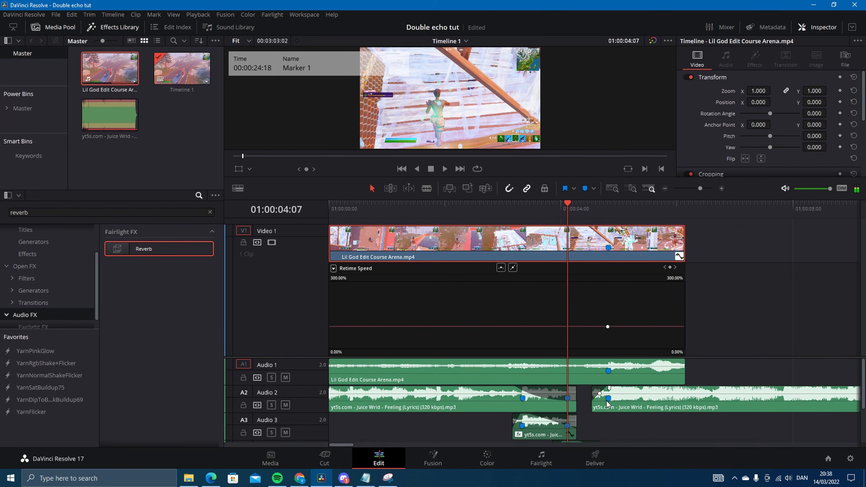
click(670, 268)
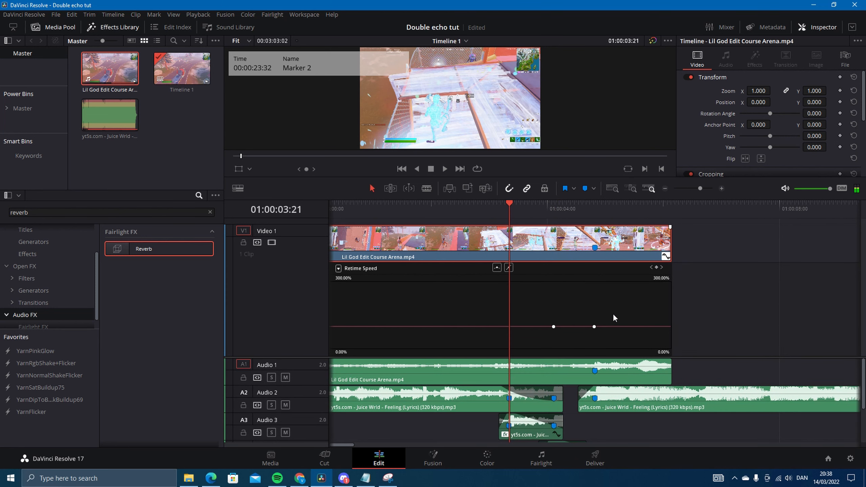
click(658, 268)
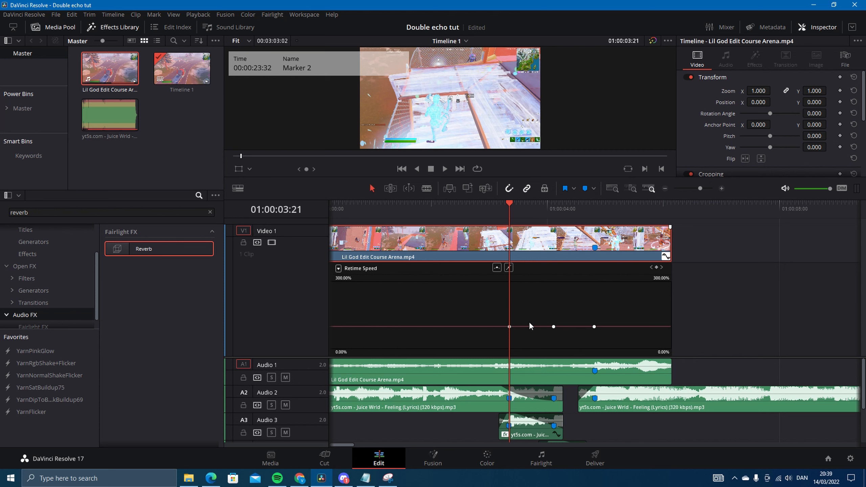
- Add a Retime Speed keyframe at 01:00:03:16, five frames before the first marker's keyframe
key(Left)
key(Left)
key(Left)
key(Left)
key(Left)
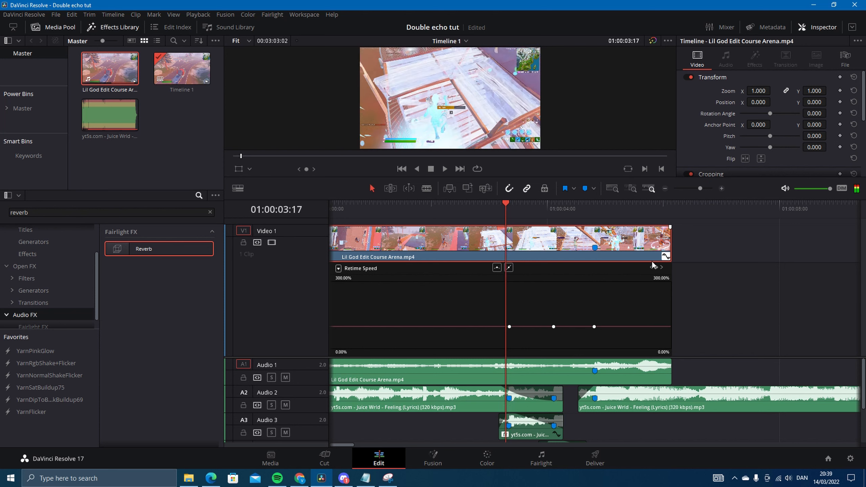
click(656, 267)
- Add a Retime Speed keyframe at 01:00:04:02, five frames before the 01:00:04:07 keyframe
click(661, 268)
click(662, 267)
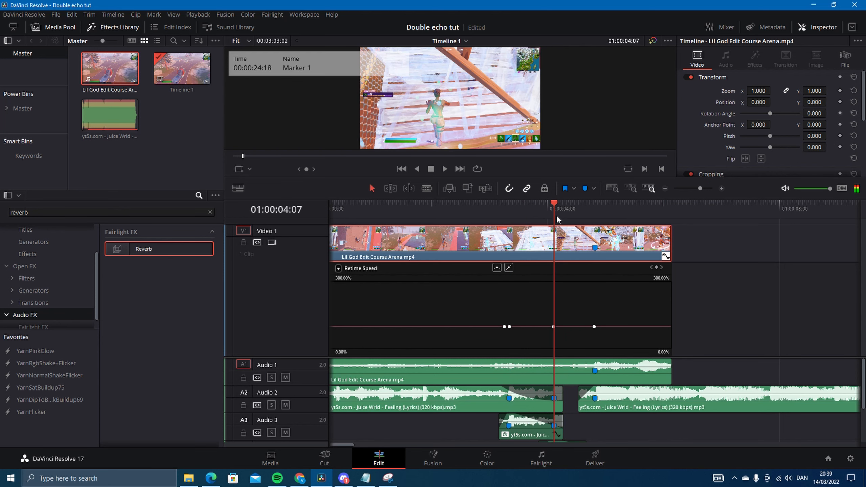
key(Left)
key(Left)
key(Left)
key(Left)
key(Left)
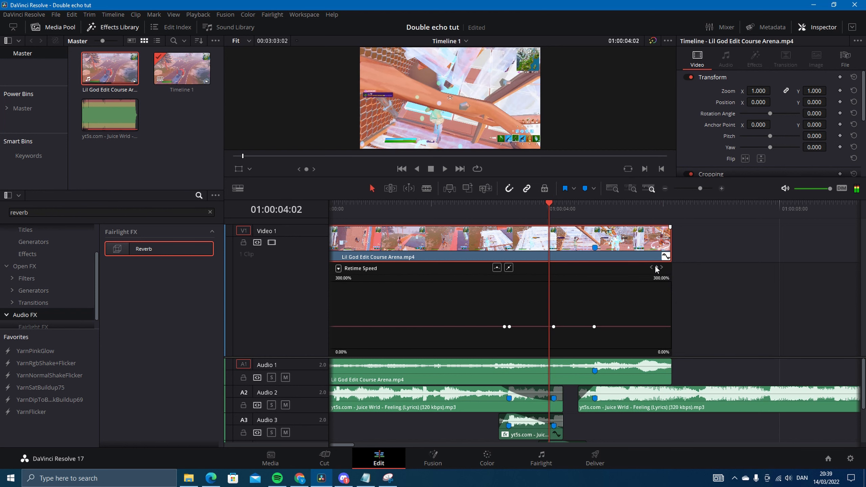
- Add a Retime Speed keyframe at 01:00:04:41, eight frames before the 01:00:04:49 keyframe
drag(553, 211, 598, 209)
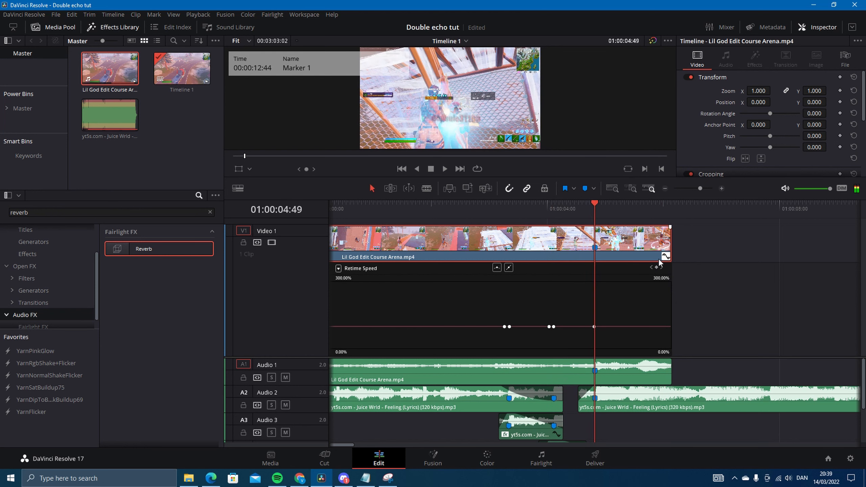
key(Left)
key(Left)
key(Left)
key(Left)
key(Left)
key(Left)
key(Left)
key(Left)
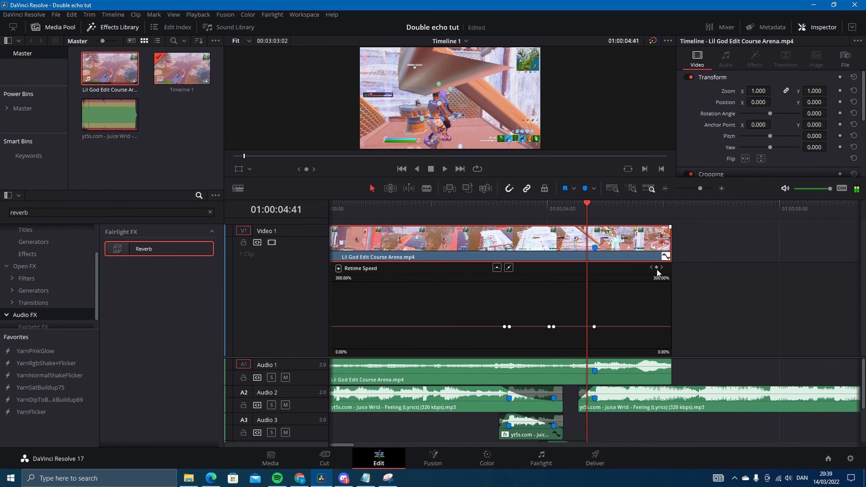
click(657, 268)
- Add a Retime Speed keyframe at 01:00:03:07, nine frames before the 01:00:03:16 keyframe
drag(700, 188, 703, 189)
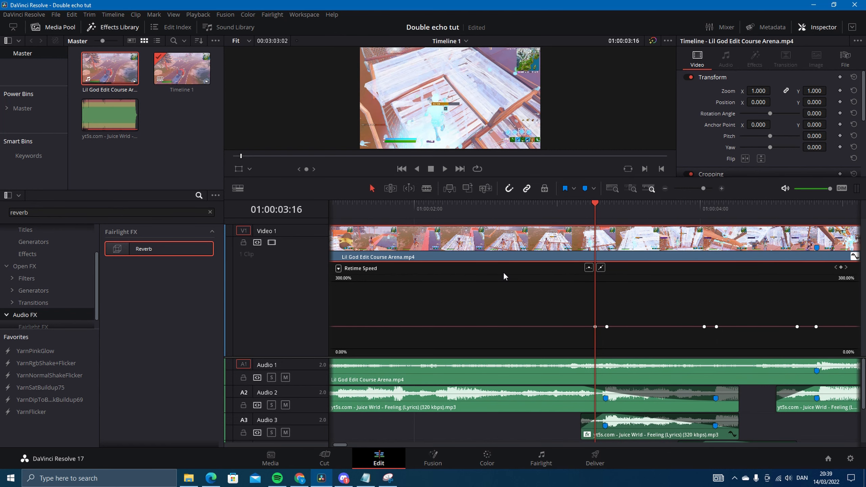
key(Left)
key(Left)
key(Left)
key(Left)
key(Left)
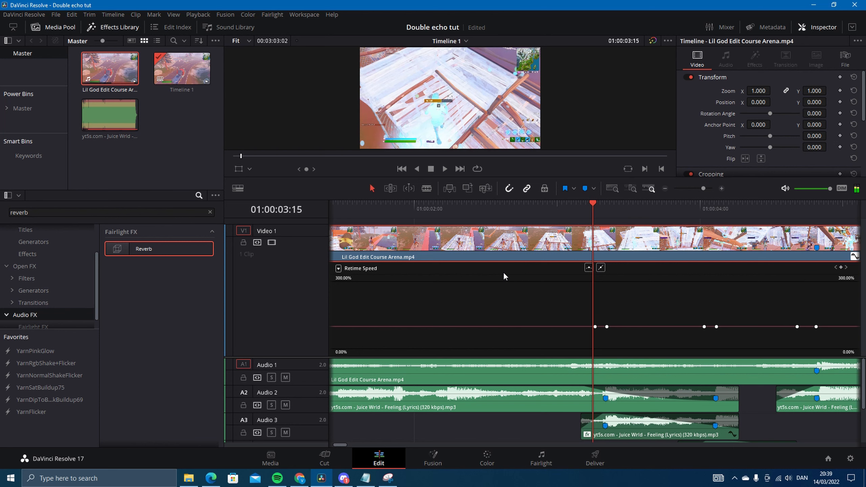
key(Left)
key(Left)
key(Left)
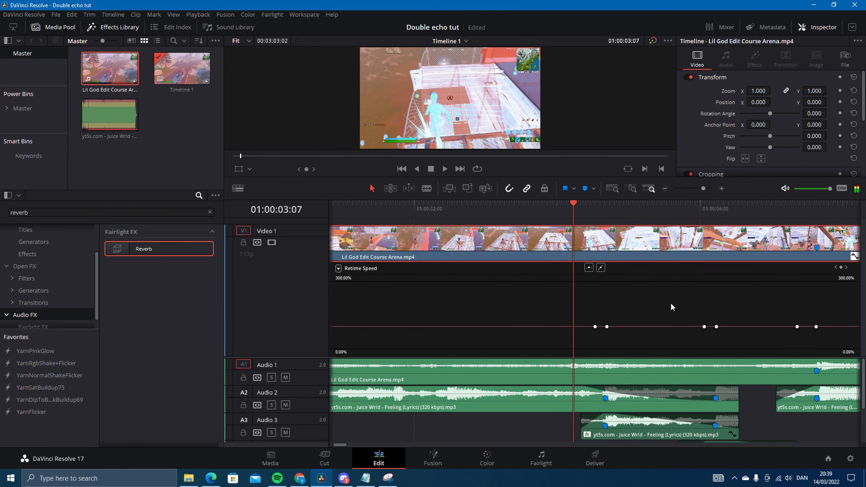
scroll(662, 301, right, 2)
click(841, 268)
- Slow the segment after the 01:00:03:07 keyframe and sharply speed up the short one following it, ending that fast ramp at 01:00:03:20
drag(511, 327, 521, 386)
key(space)
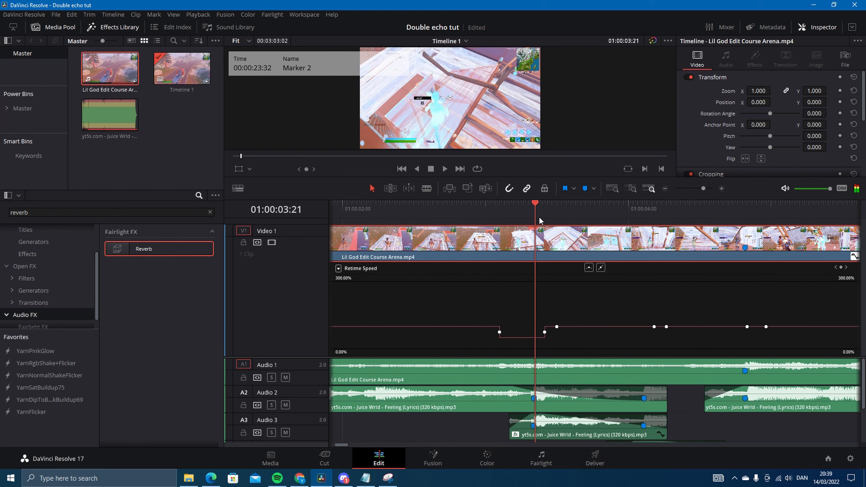
mouse_move(555, 326)
mouse_down()
mouse_move(548, 341)
mouse_move(547, 317)
mouse_up()
key(Left)
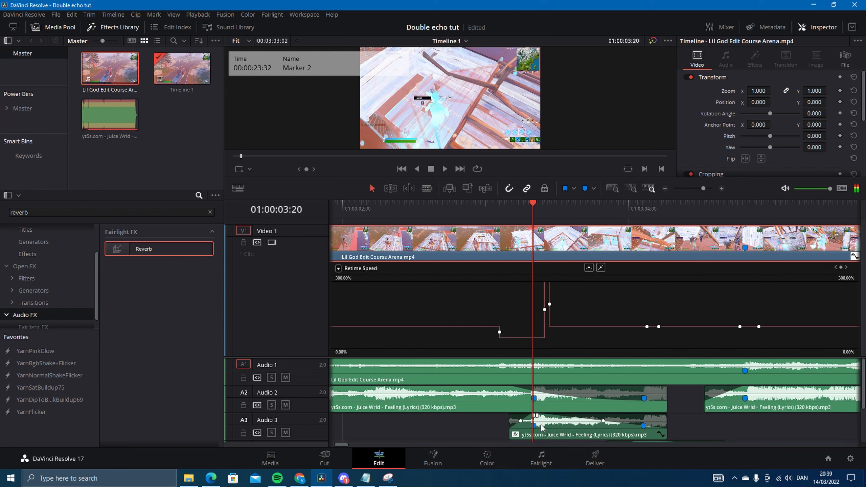
drag(545, 310, 525, 310)
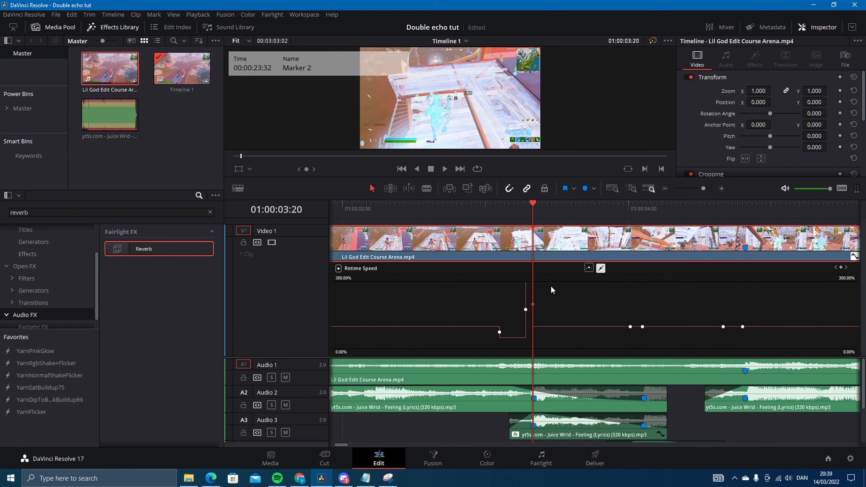
- Slow the segment between the first and second song markers and speed up the short one after it, ending that ramp at 01:00:04:07
scroll(553, 290, right, 2)
drag(515, 326, 513, 348)
drag(469, 210, 590, 239)
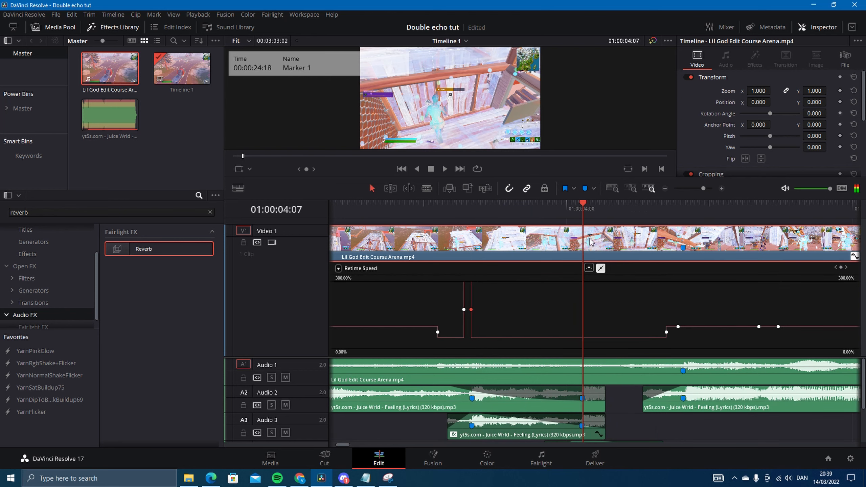
drag(672, 327, 679, 248)
drag(666, 310, 562, 310)
- Slow the segment between the second and third song markers and speed up the short one after it, ending that ramp at 01:00:04:49
scroll(531, 287, right, 2)
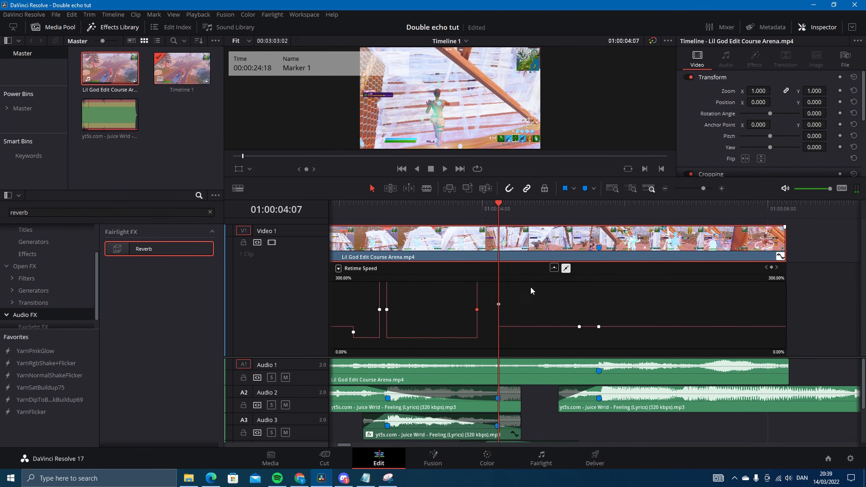
scroll(530, 289, right, 1)
drag(509, 327, 514, 338)
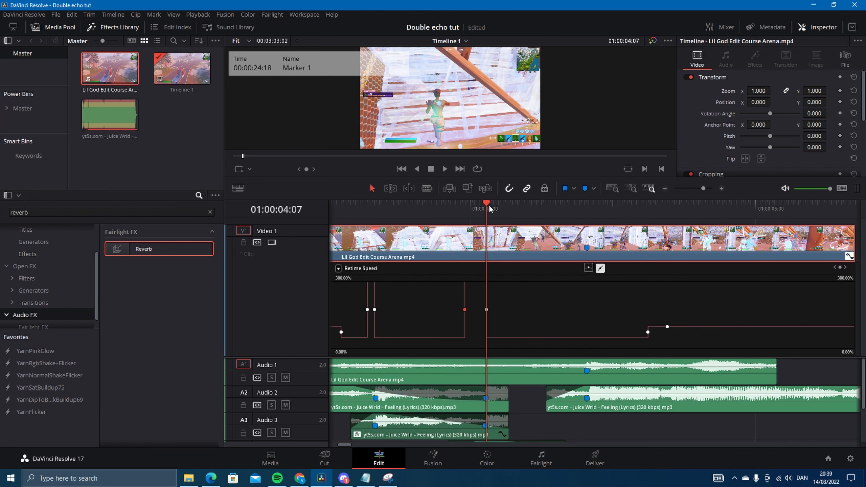
drag(490, 205, 587, 227)
drag(658, 327, 658, 195)
drag(649, 309, 573, 304)
- Add a Retime Speed keyframe at 01:00:04:54 and slow the remainder of the gameplay clip to about 55%
scroll(658, 304, right, 3)
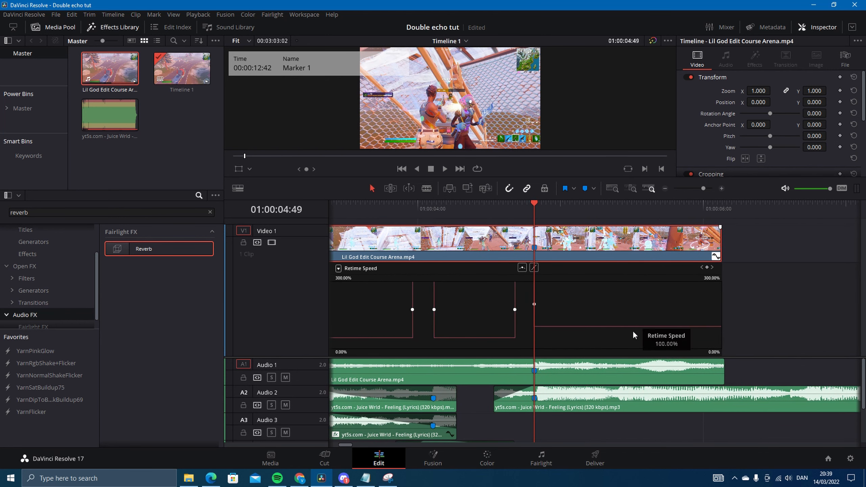
key(Right)
key(Right)
key(Right)
key(Right)
key(Right)
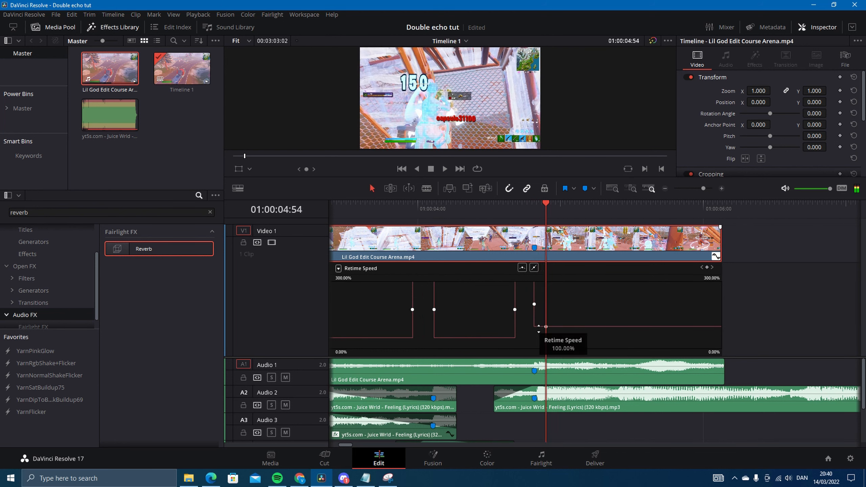
drag(542, 328, 595, 383)
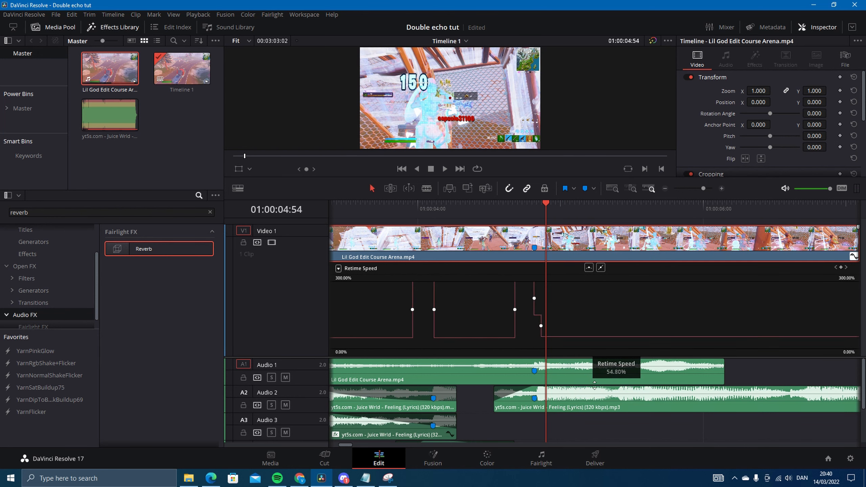
- Trim the end of the gameplay clip's video to match the end of its audio on Audio 1
scroll(520, 286, right, 5)
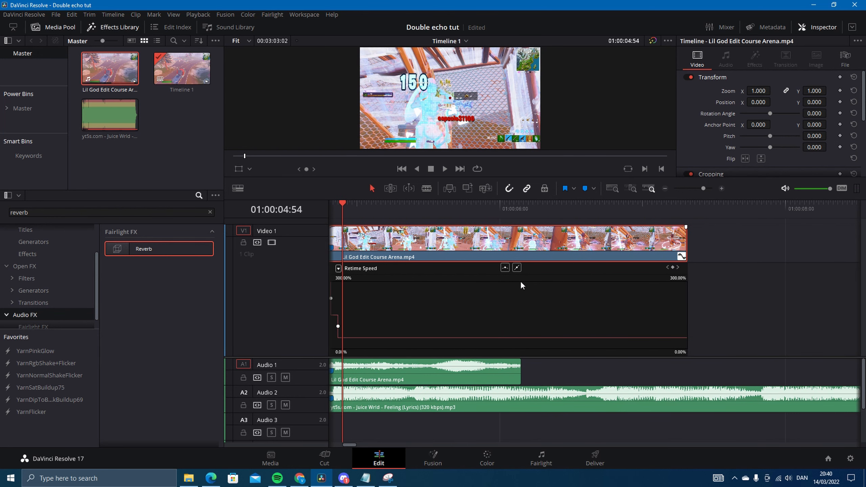
drag(686, 252, 520, 252)
scroll(653, 252, left, 3)
- Hide the gameplay clip's retime curve and save the project
right_click(516, 246)
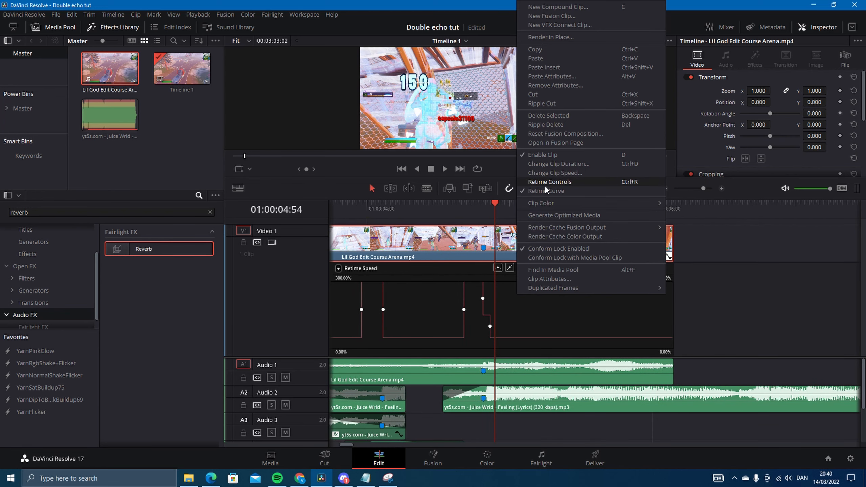
click(545, 195)
click(558, 277)
key(ctrl+s)
scroll(624, 240, left, 2)
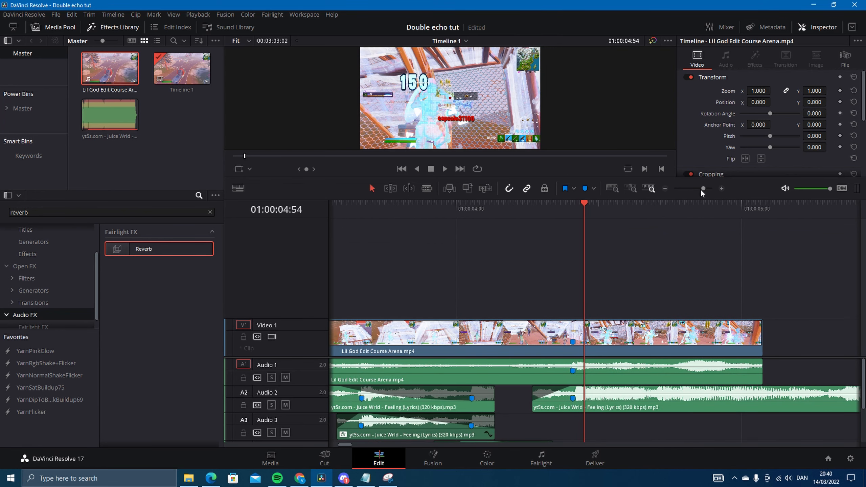
- Play the timeline from 01:00:01:52 through the transition to review the speed ramps against the music
drag(703, 188, 698, 189)
drag(539, 202, 411, 214)
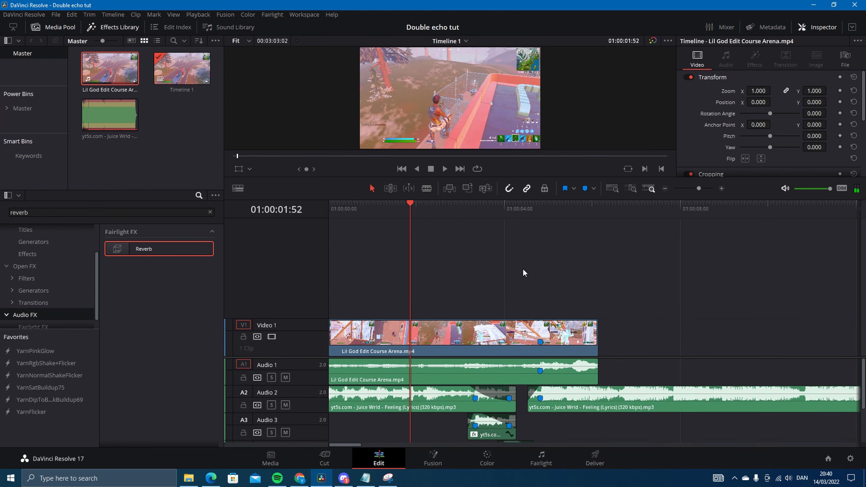
key(space)
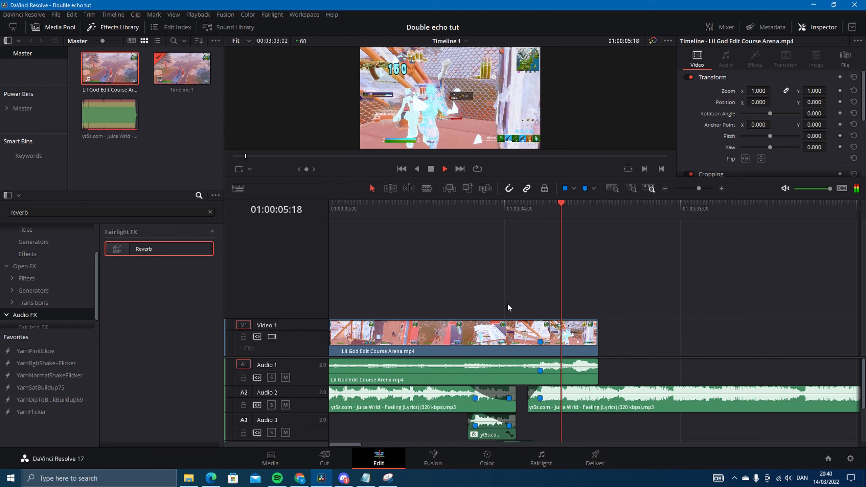
key(space)
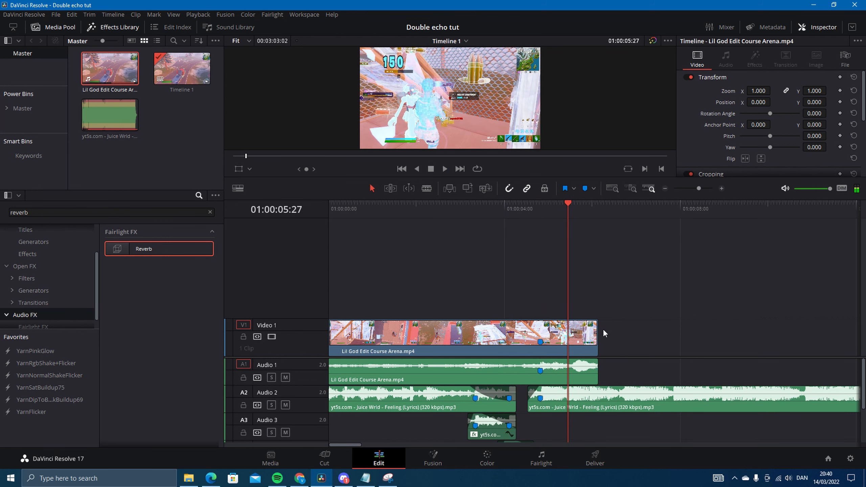
- Place an Adjustment Clip on Video 2 from 01:00:03:21, cut it at 01:00:04:49 and delete the remainder
key(shift+Up)
drag(543, 211, 476, 212)
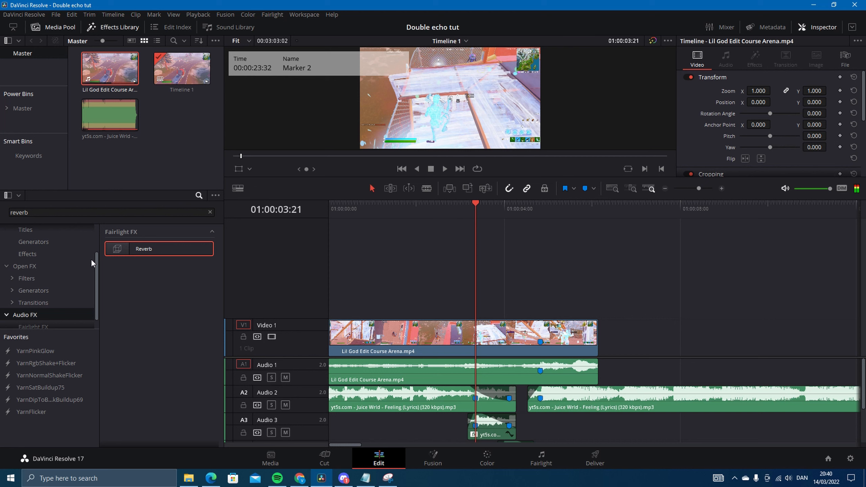
click(39, 254)
click(210, 212)
drag(154, 249, 518, 296)
key(shift+Down)
key(ctrl+b)
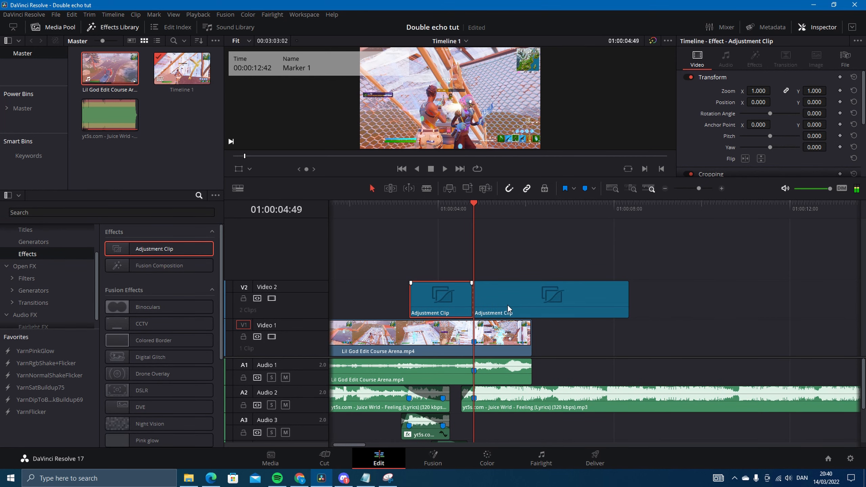
key(Delete)
- Insert a uniVHS node between MediaIn1 and MediaOut1 in the adjustment clip's Fusion composition
drag(474, 207, 411, 209)
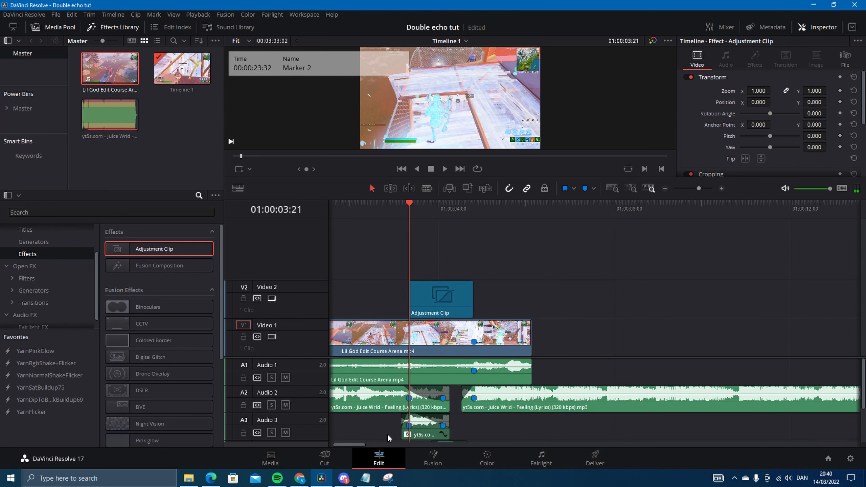
click(436, 302)
key(space)
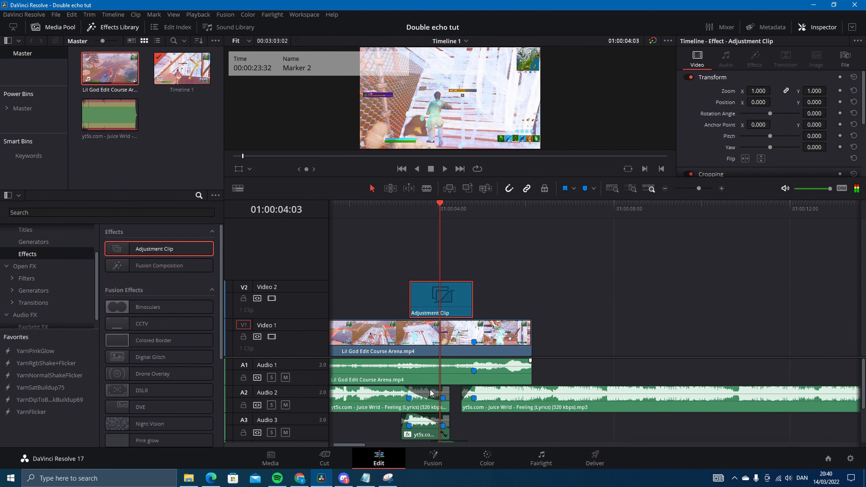
click(432, 464)
key(alt+Tab)
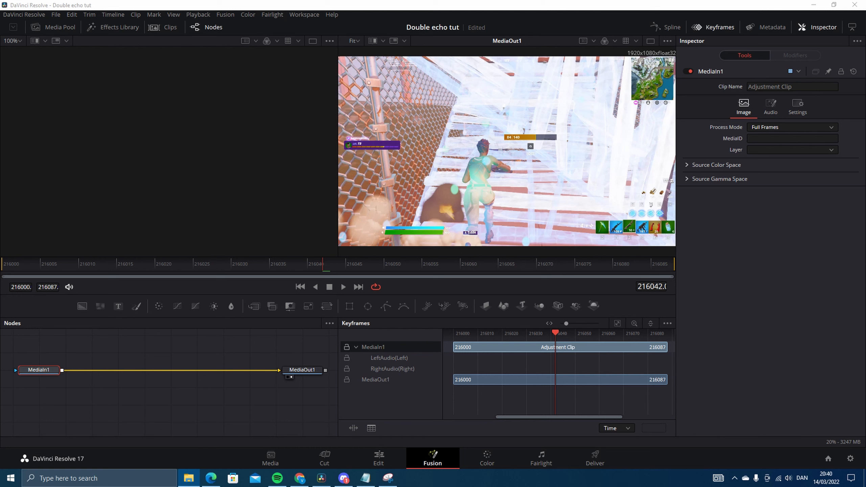
drag(230, 392, 156, 399)
drag(155, 397, 128, 369)
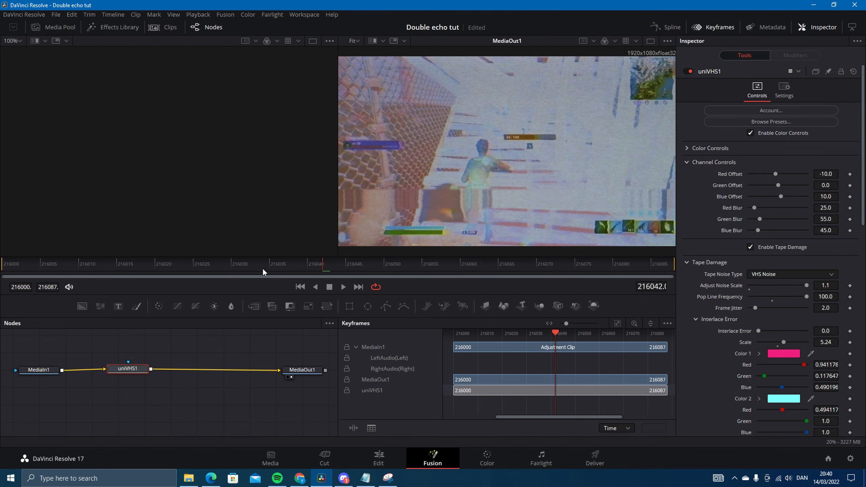
- Return to the Edit page and split the adjustment clip at the 01:00:04:07 marker
key(shift+4)
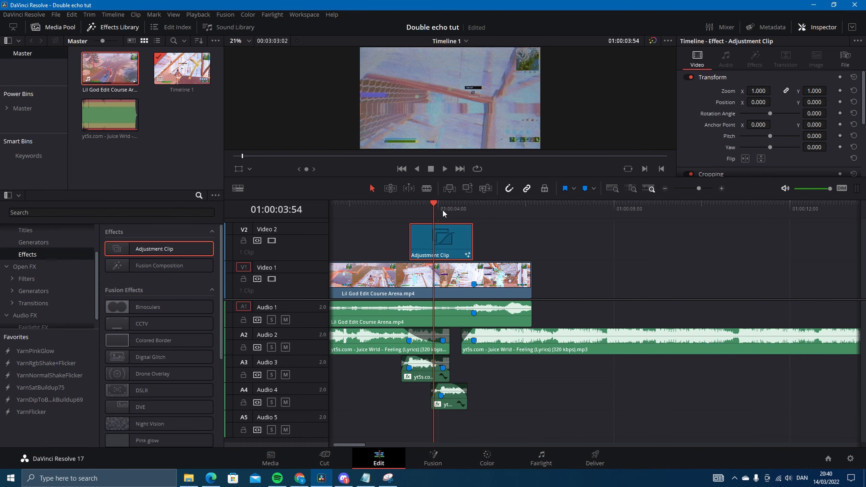
drag(430, 210, 443, 211)
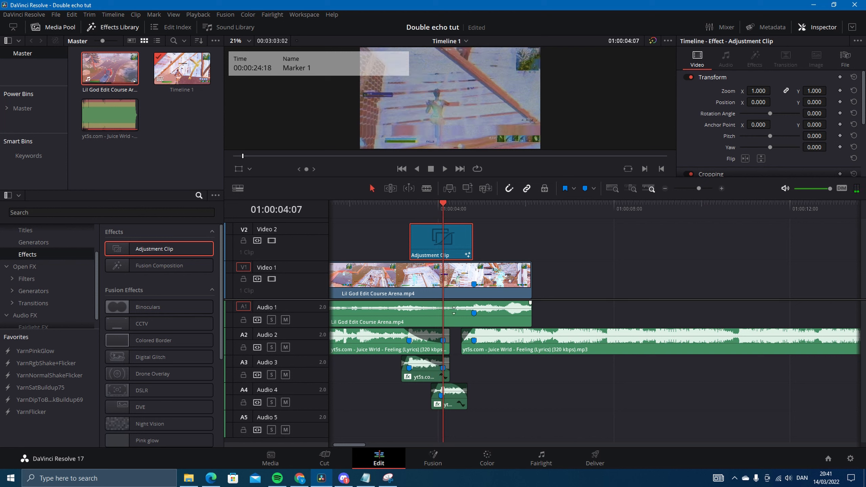
key(ctrl+b)
- Set Blend with Original to 50 on the first adjustment clip's uniVHS1 node, then return to the Edit page
key(Up)
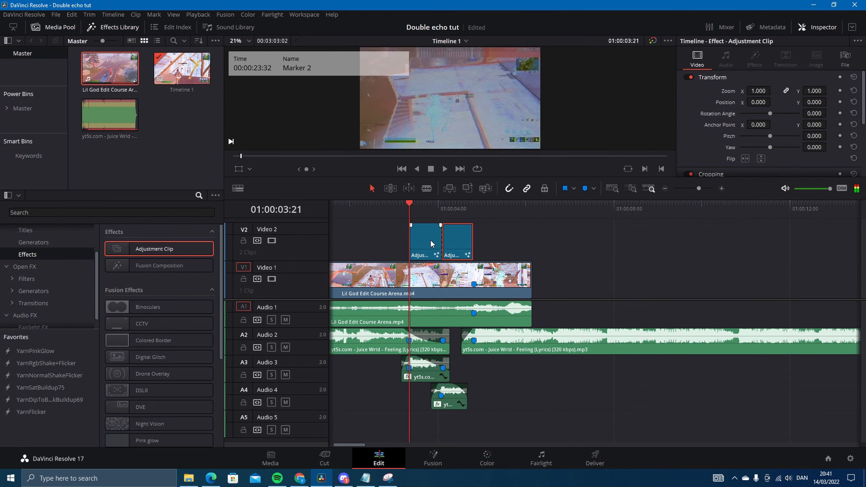
click(419, 205)
click(432, 458)
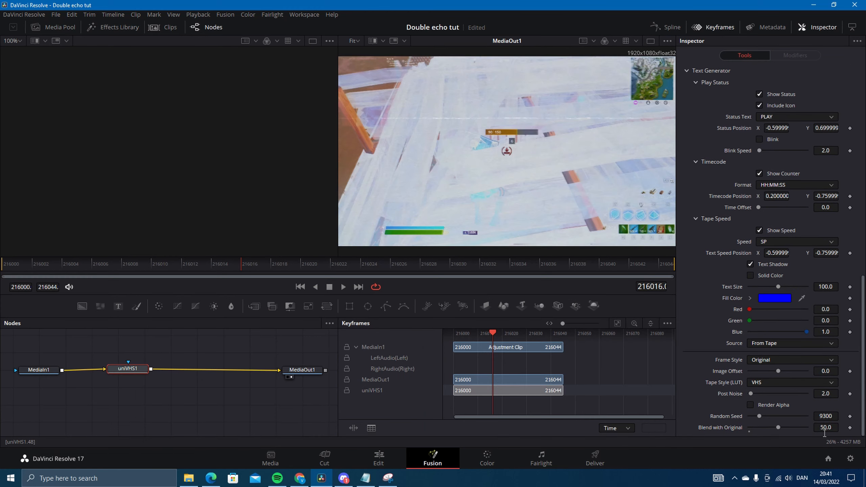
click(378, 458)
- Add another Adjustment Clip after the existing ones on Video 2, cut it at 01:00:06:09 and delete the remainder
click(462, 211)
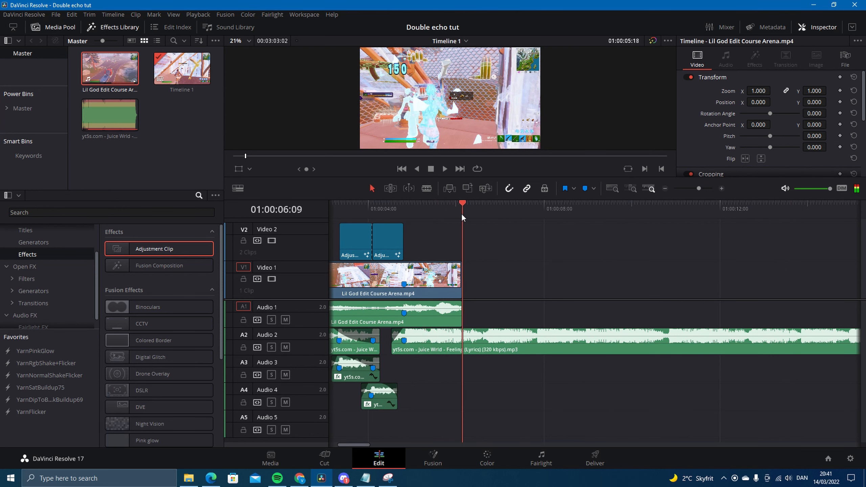
drag(154, 249, 428, 209)
key(ctrl+b)
click(488, 246)
key(Delete)
- Bring the prepared effect node chain, from Transform1 to BCCRipple1, into the new adjustment clip's Fusion composition
click(429, 242)
click(433, 457)
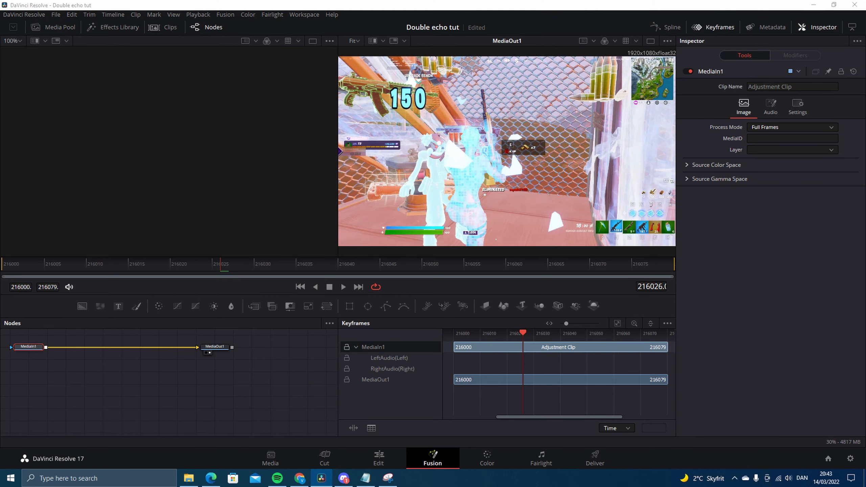
drag(35, 300, 107, 378)
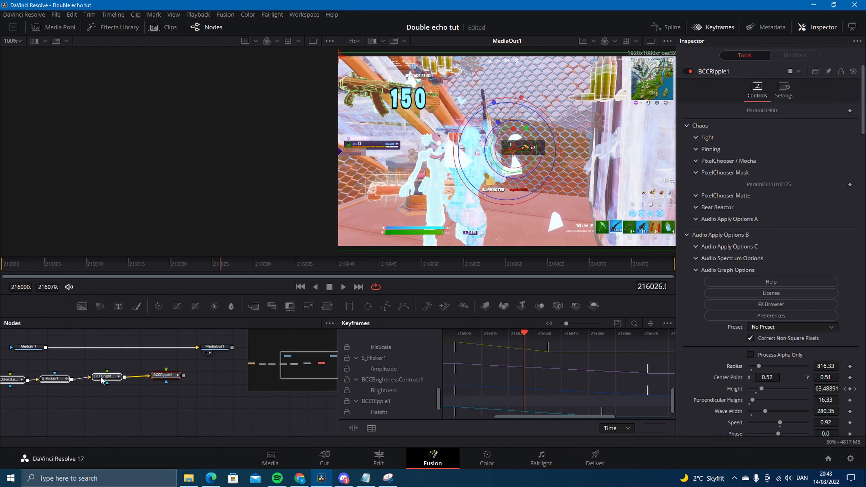
click(147, 388)
scroll(170, 382, down, 2)
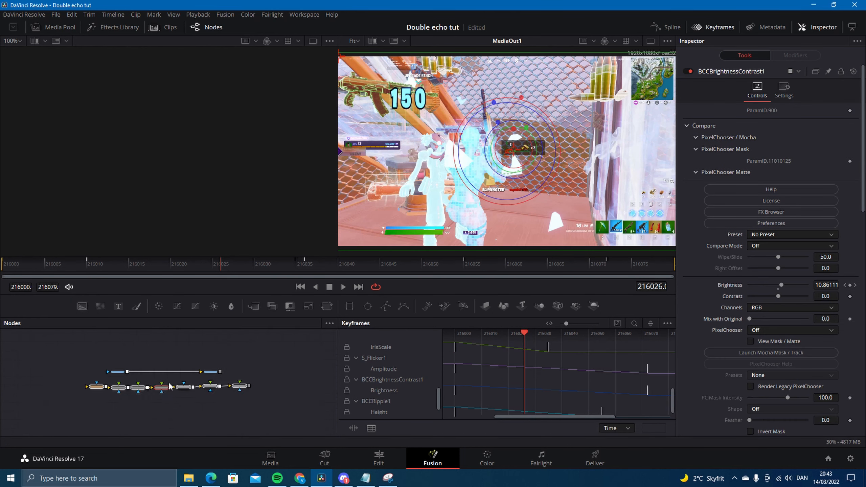
- Spread out the nodes and connect MediaIn1's output to the Transform1 node's input
drag(118, 371, 65, 368)
scroll(104, 391, up, 3)
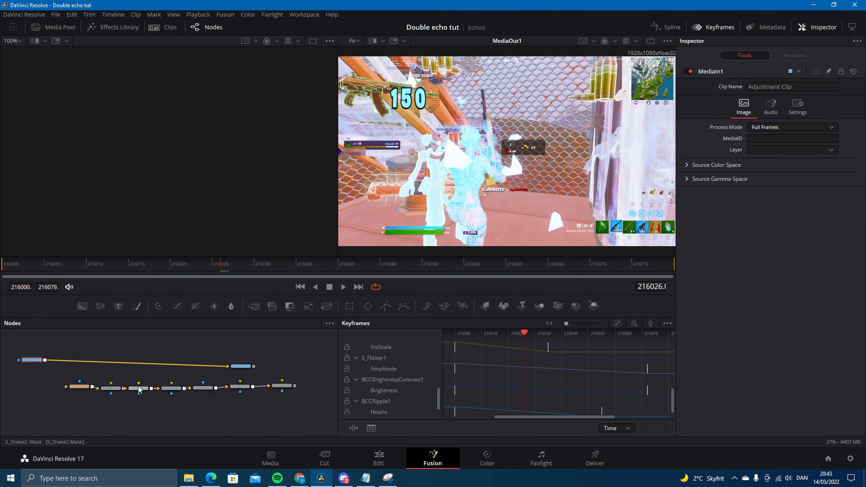
drag(120, 388, 78, 410)
scroll(141, 415, down, 3)
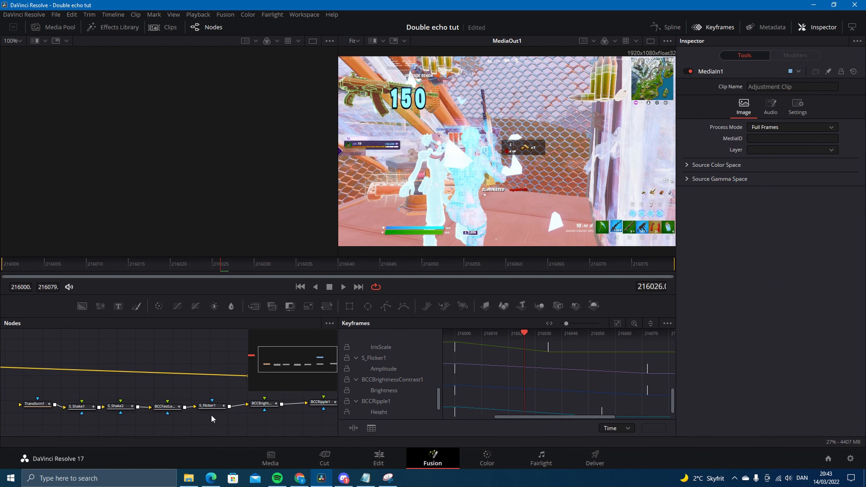
drag(166, 382, 61, 405)
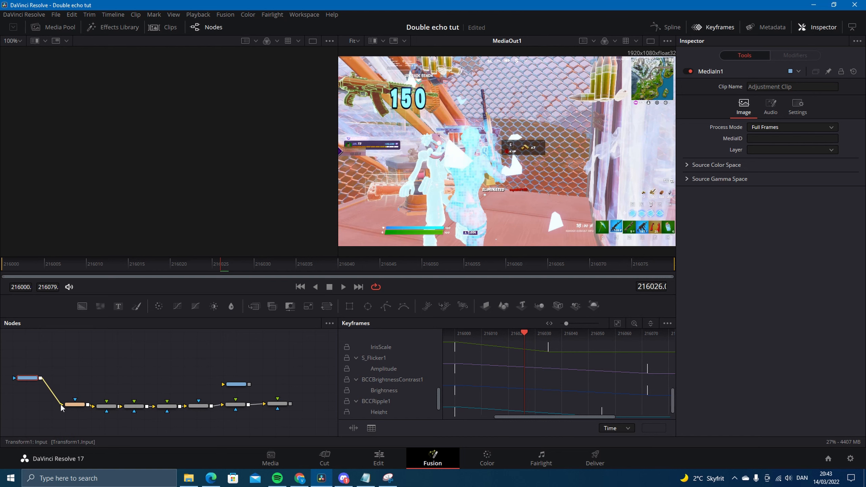
- Move MediaOut1 to the end of the node chain, connect the last node's output to it, and return to the Edit page
drag(238, 384, 317, 378)
drag(290, 404, 302, 379)
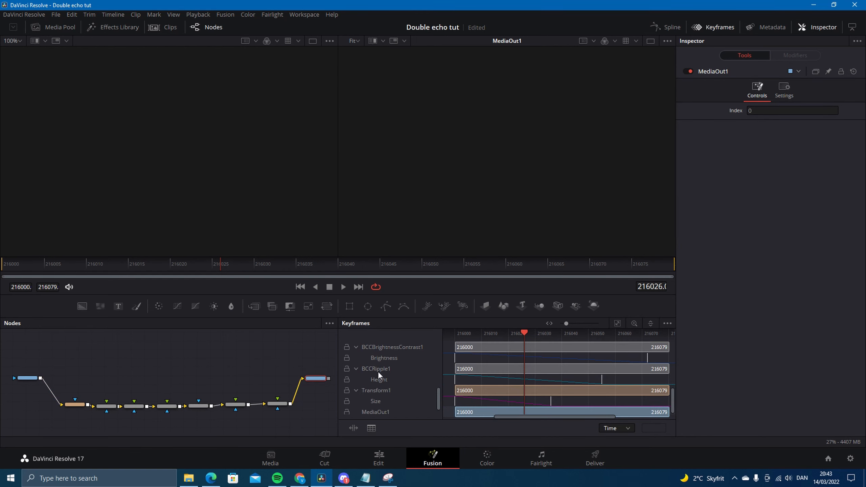
drag(486, 375, 524, 375)
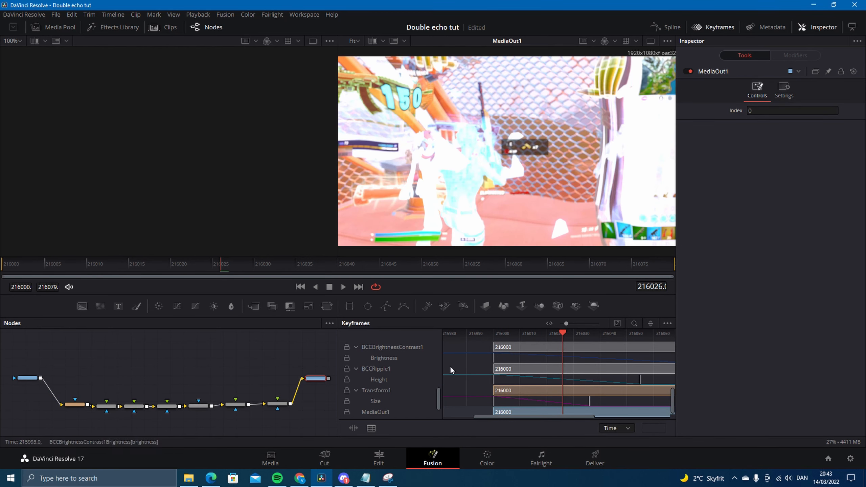
key(shift+4)
- Add an Adjustment Clip on Video 3 above the middle adjustment clip, cut it at 01:00:04:48 and delete the remainder
drag(498, 205, 395, 204)
drag(179, 254, 480, 218)
click(475, 205)
key(ctrl+b)
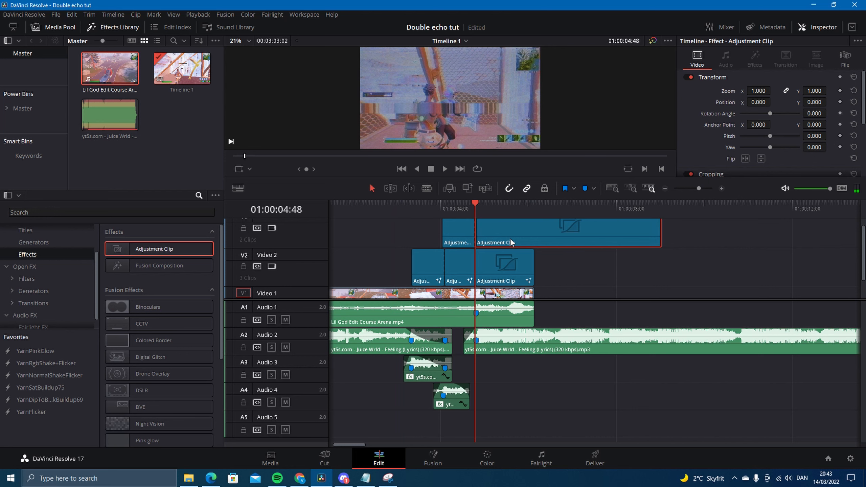
click(510, 238)
key(Delete)
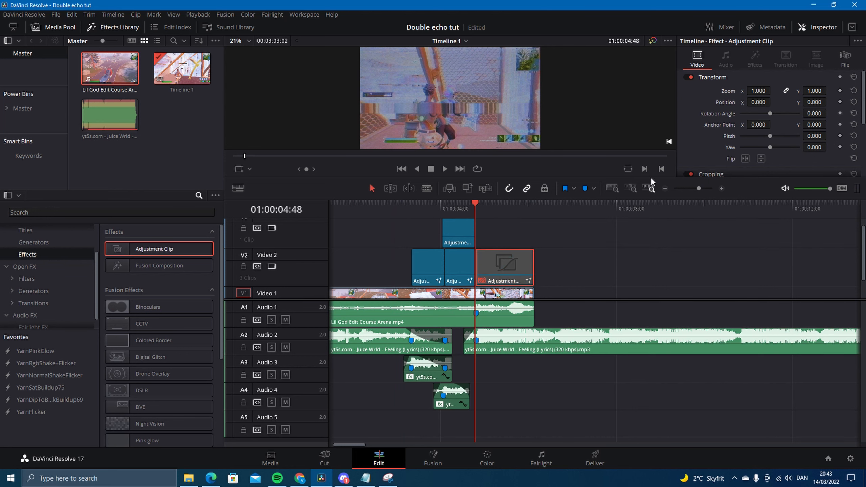
- Disable the three adjustment clips on Video 2 and place the playhead at 01:00:04:33 over the Video 3 clip
drag(699, 188, 703, 188)
click(547, 232)
click(562, 205)
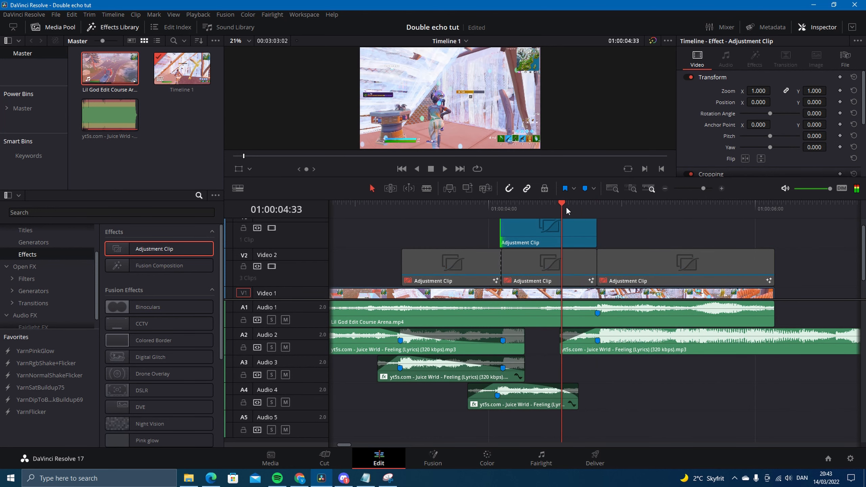
- Search the effects for "transform" and apply the Resolve FX Transform effect to the adjustment clip on Video 3
click(33, 316)
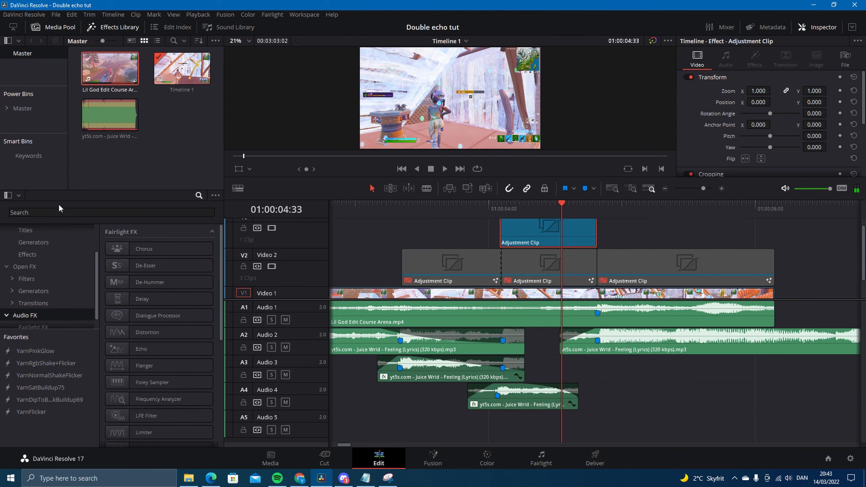
click(43, 212)
text(transform)
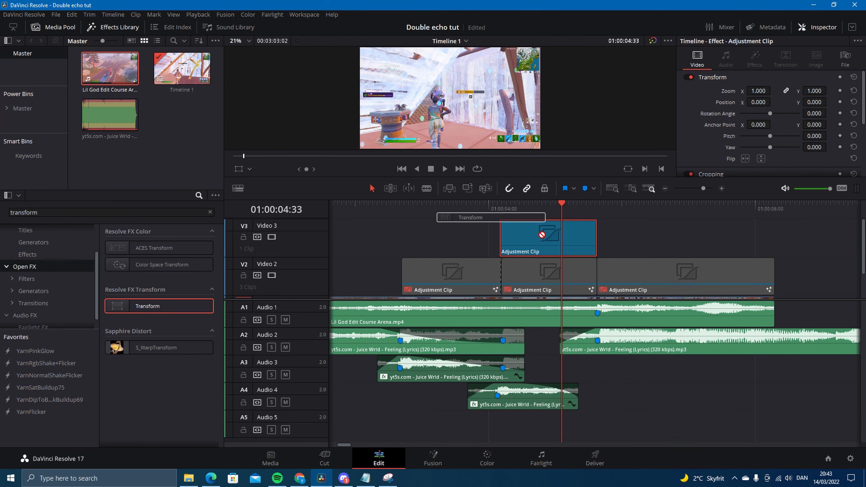
drag(148, 306, 593, 253)
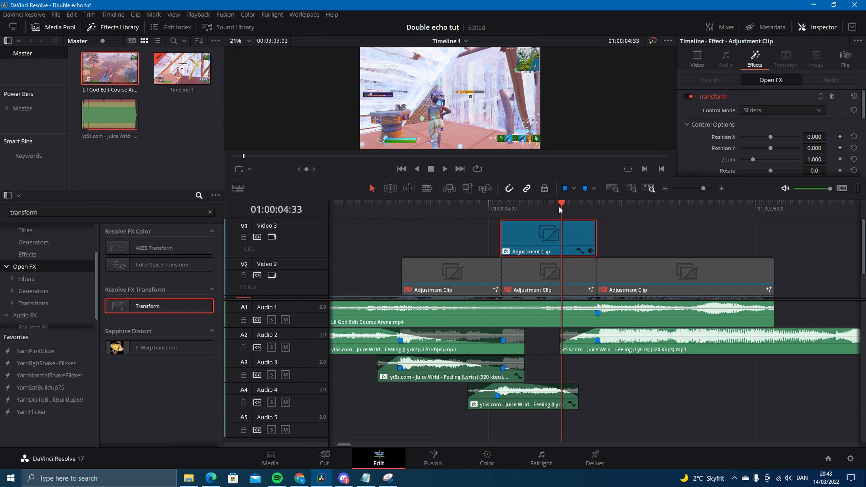
- Keyframe the Transform effect's Zoom on the Video 3 clip from 1.000 at 01:00:04:34 to 1.120 at 01:00:04:49
click(595, 207)
click(598, 210)
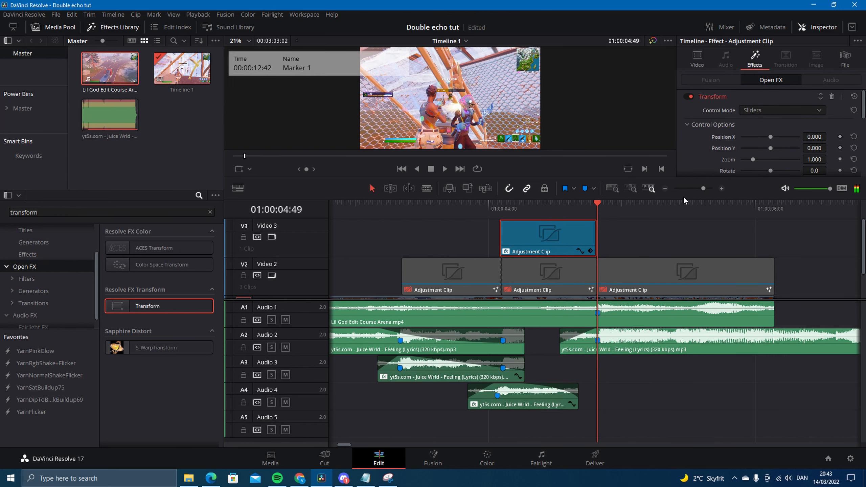
drag(703, 189, 703, 191)
key(Left)
key(Left)
key(Left)
key(Left)
key(Left)
key(Left)
key(Left)
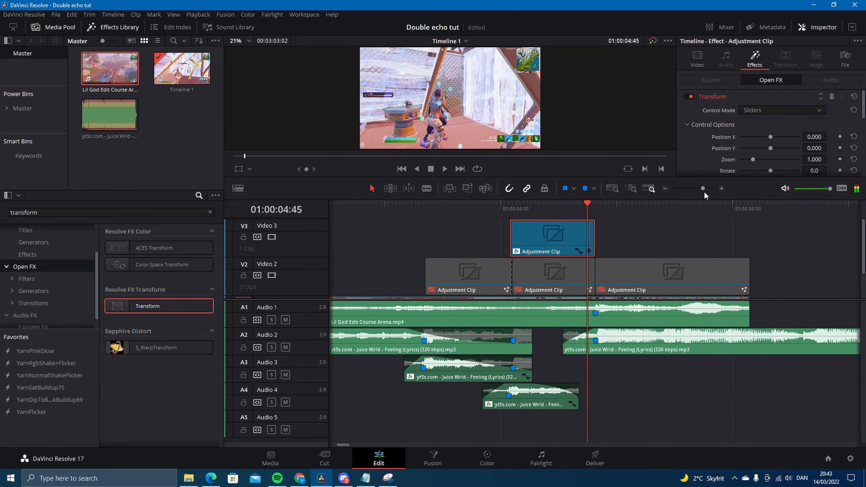
key(Left)
key(Left)
key(Left)
key(Left)
key(Left)
key(Left)
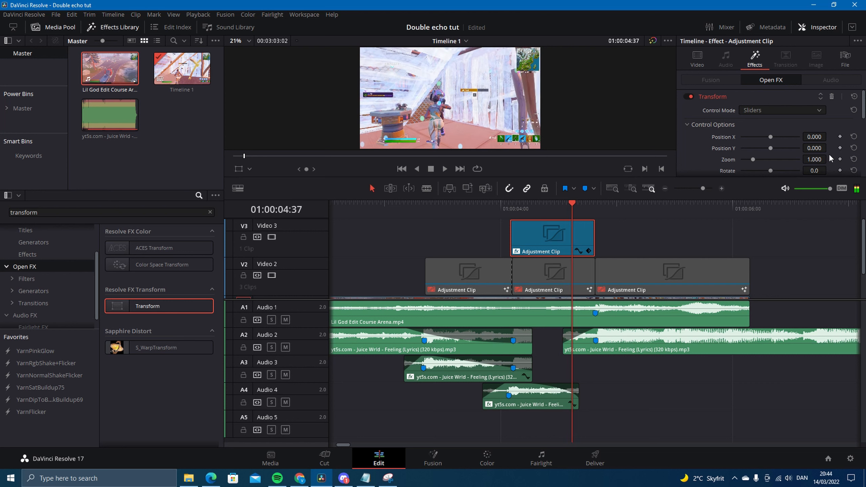
key(Left)
key(Left)
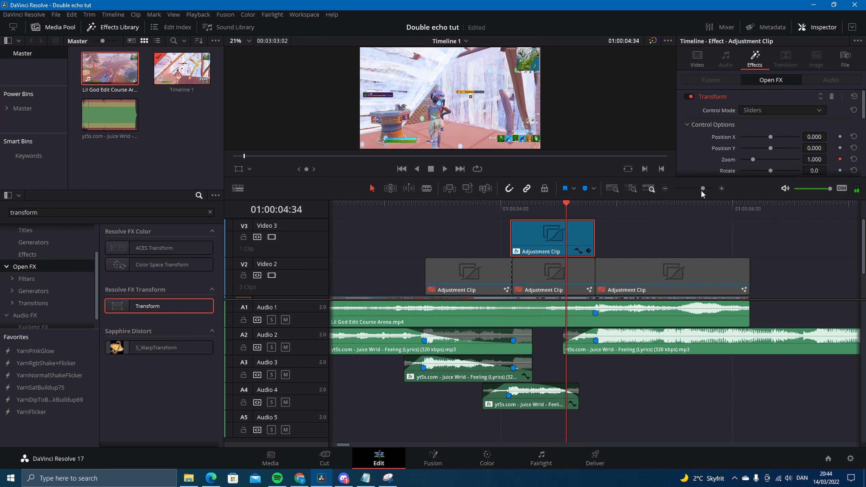
drag(568, 204, 596, 205)
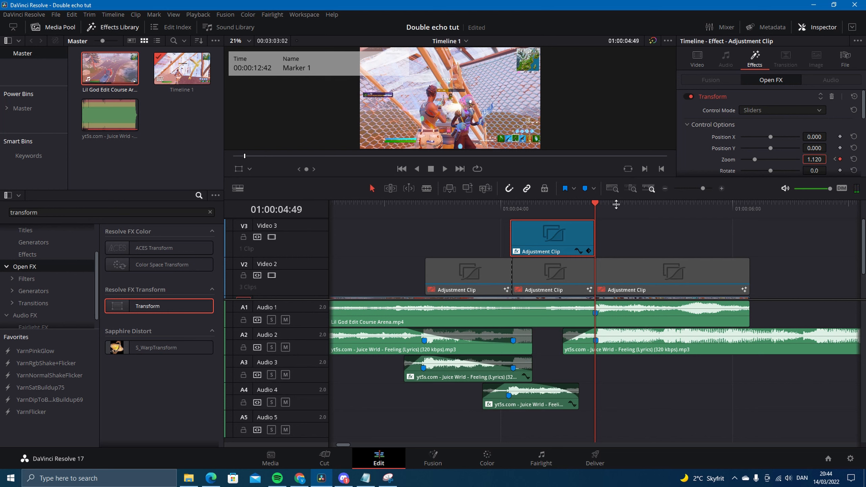
- Play the timeline from 01:00:04:07 to preview the zoom on the Video 3 adjustment clip
drag(581, 208, 513, 215)
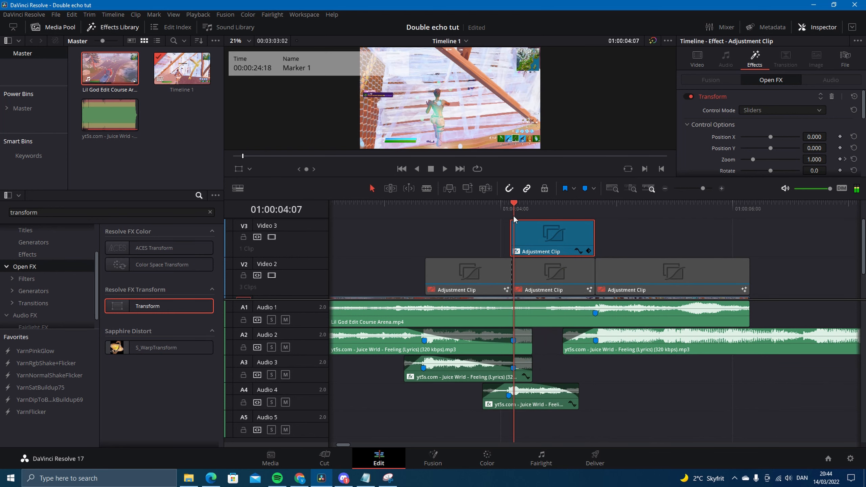
key(space)
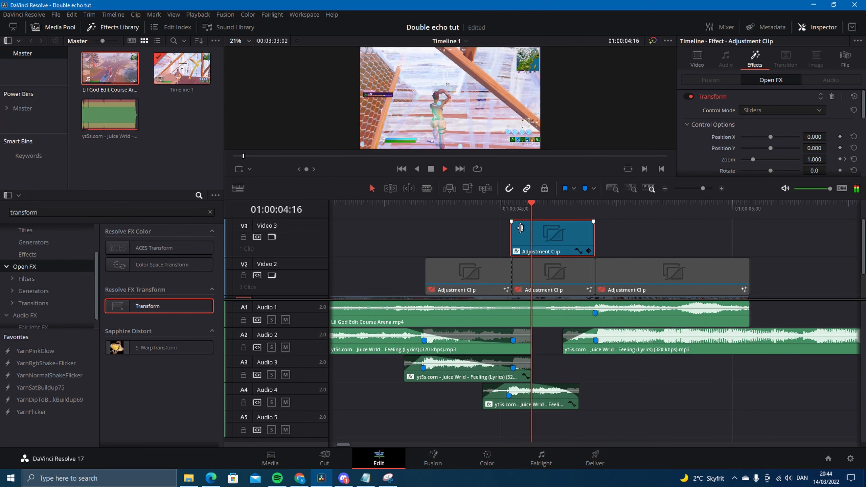
drag(596, 208, 623, 218)
- Trim the start of the Video 3 adjustment clip to line up with the middle adjustment clip on Video 2
click(674, 243)
scroll(634, 238, down, 1)
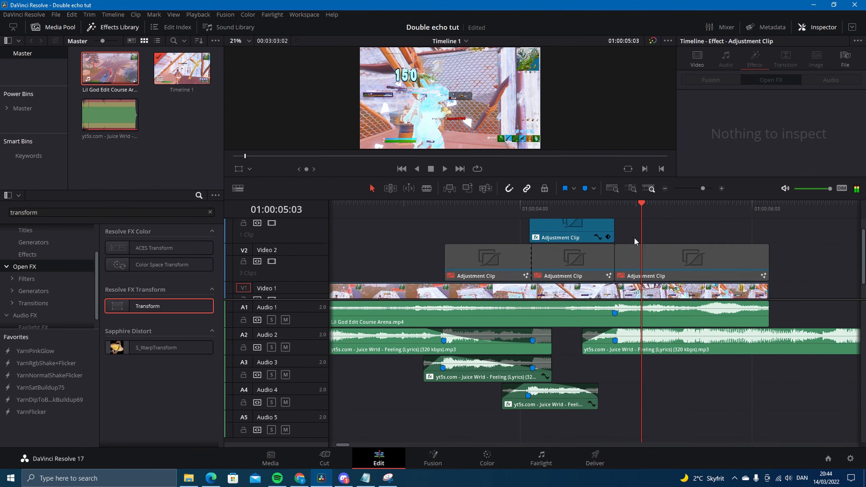
scroll(634, 241, up, 1)
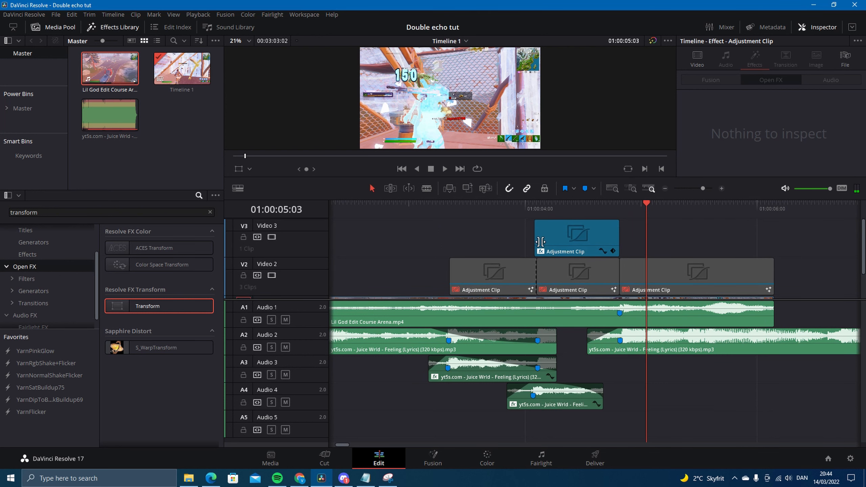
drag(535, 241, 538, 240)
scroll(513, 238, down, 1)
scroll(535, 265, up, 1)
- Re-enable the three adjustment clips on Video 2
click(507, 275)
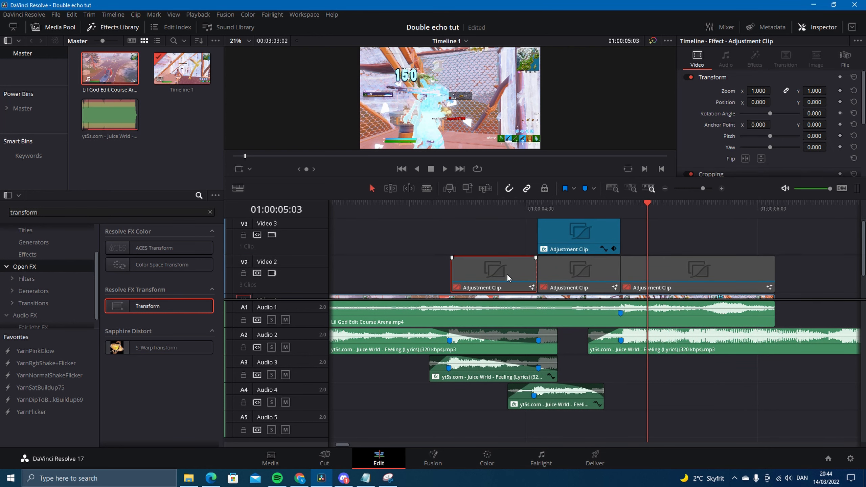
key(d)
click(580, 275)
key(d)
click(674, 275)
- Play the timeline from near its start through the end of the gameplay clip to review the synced transition and effects
drag(651, 204, 476, 206)
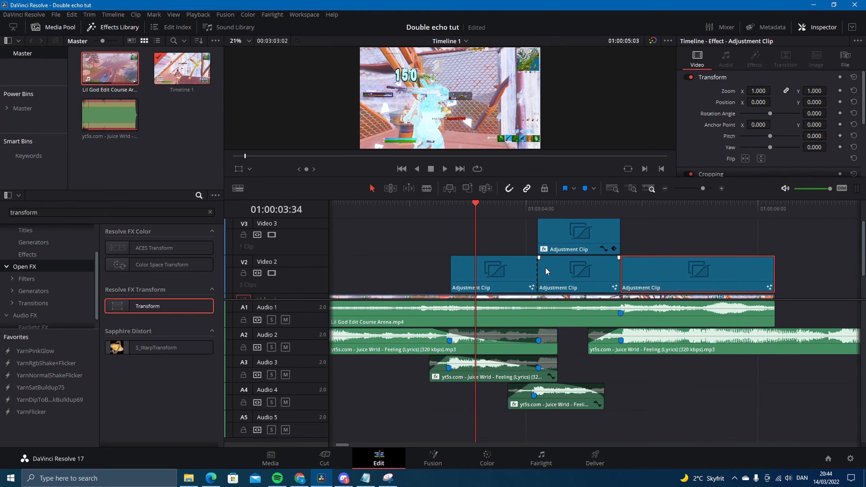
scroll(545, 267, down, 1)
scroll(540, 261, up, 1)
drag(704, 188, 702, 189)
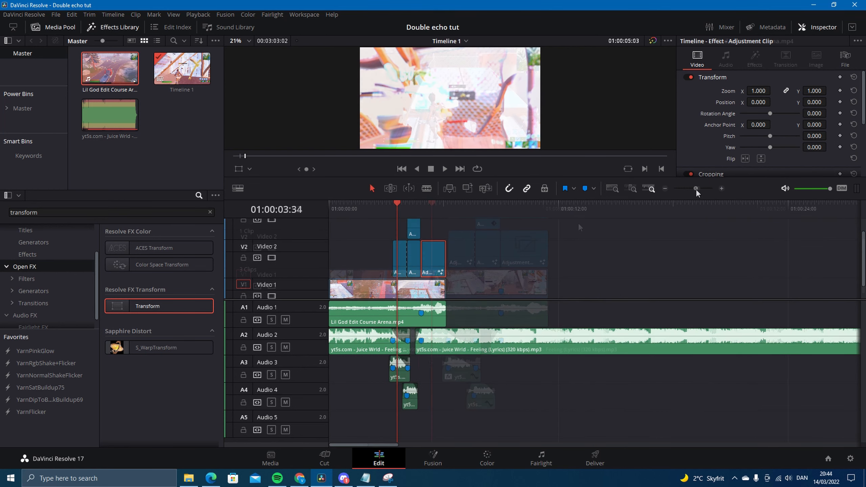
drag(435, 209, 401, 216)
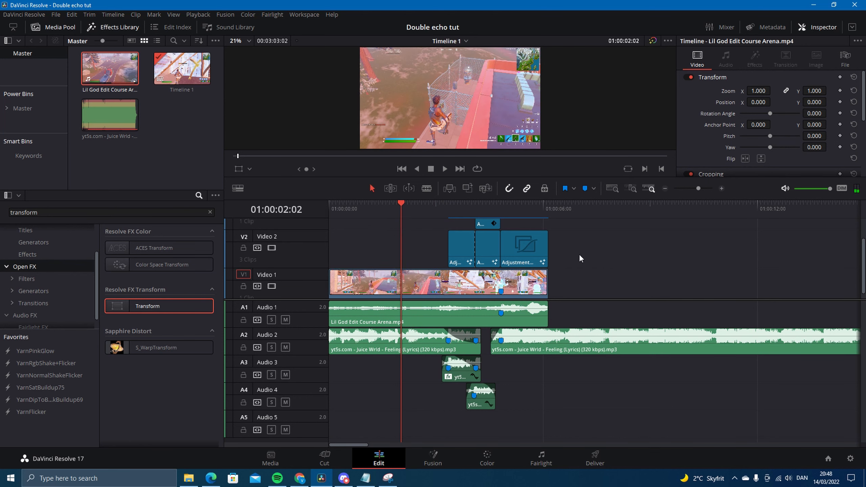
drag(391, 208, 375, 208)
click(408, 255)
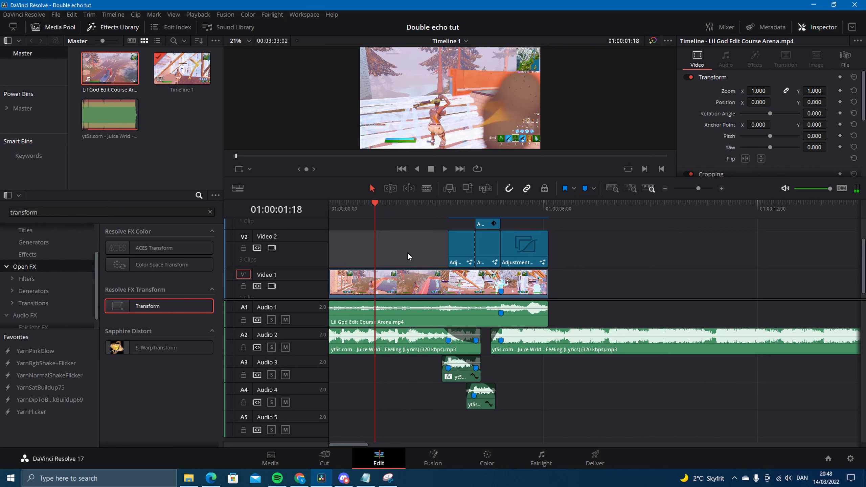
drag(379, 207, 360, 207)
key(space)
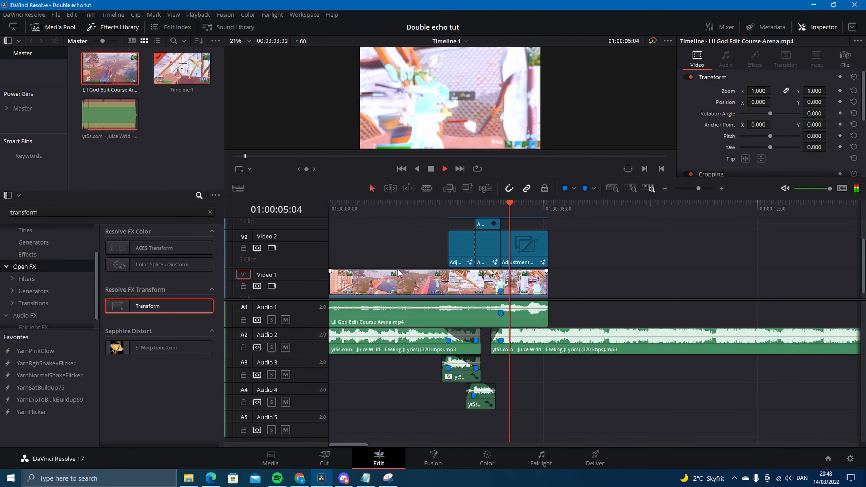
click(597, 238)
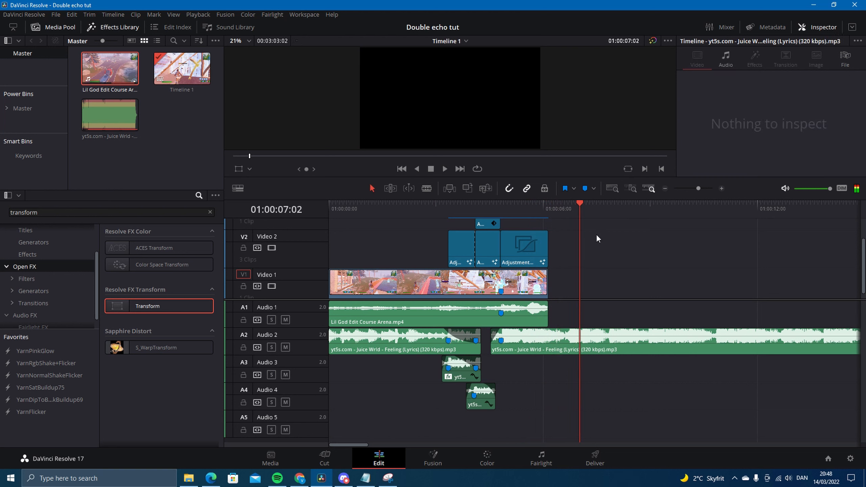
drag(580, 205, 561, 208)
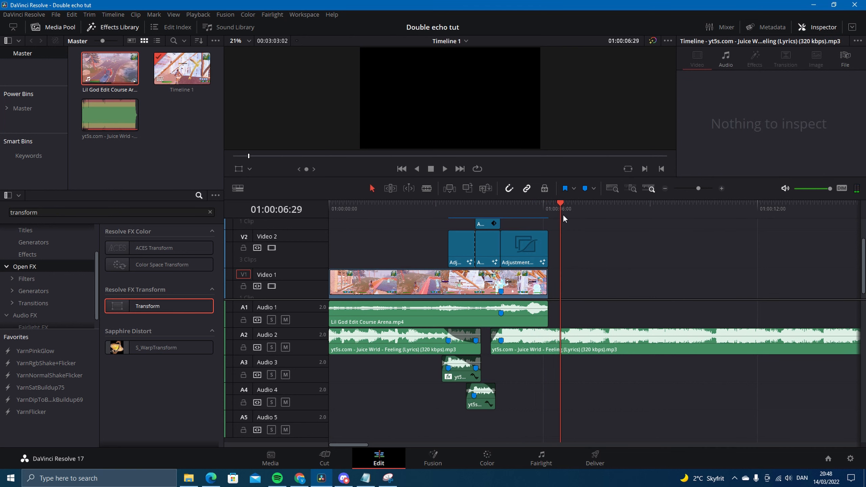
key(Up)
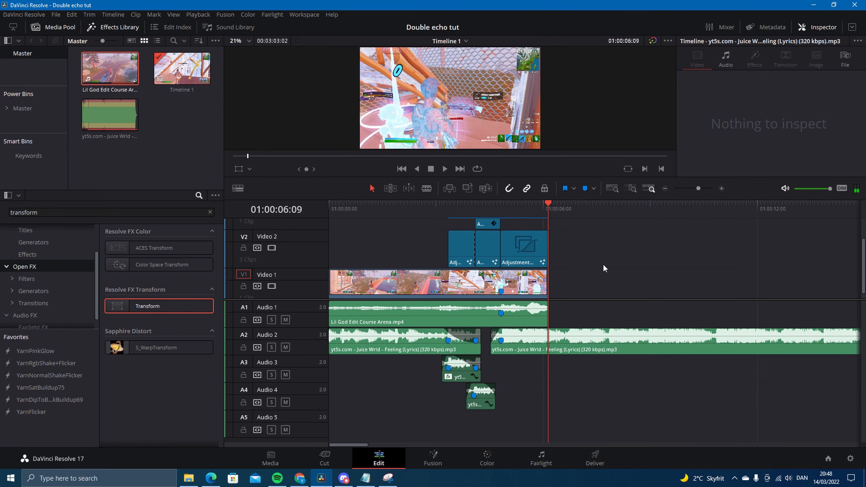